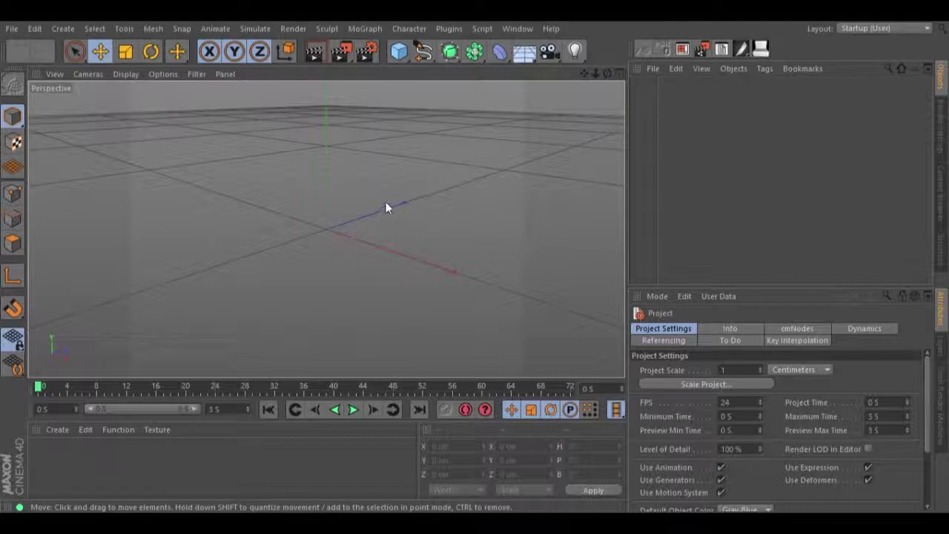
Add a Figure primitive to the scene and convert it to an editable polygon object
left_click(397, 52)
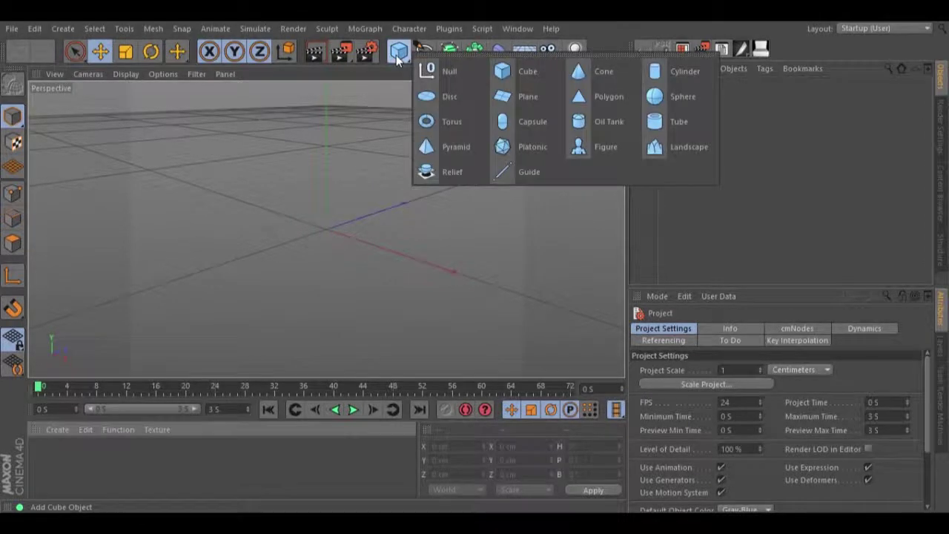
left_click(608, 148)
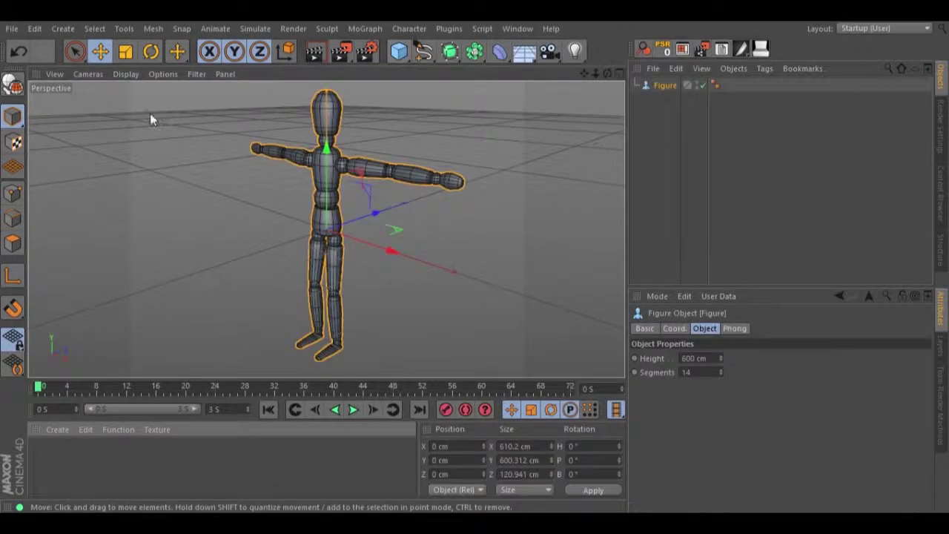
left_click(12, 84)
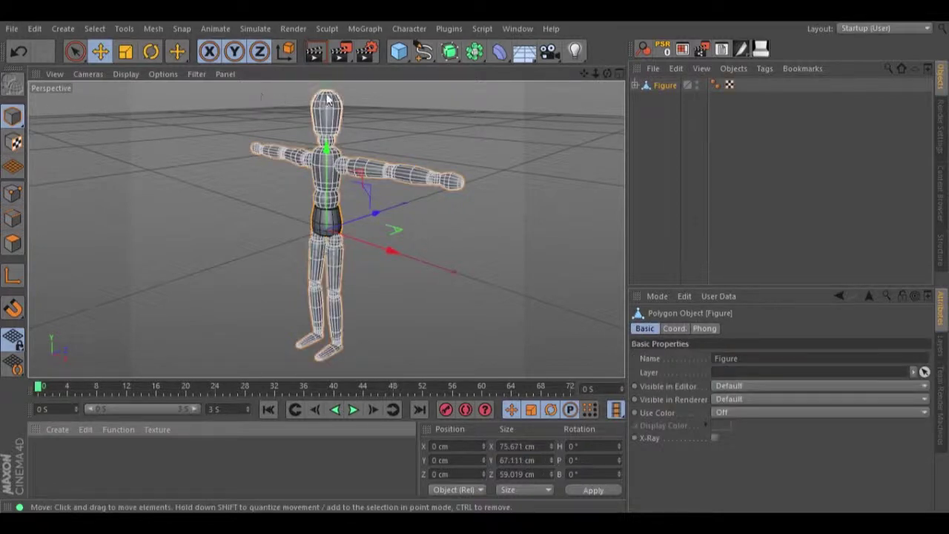
Add the Sketch and Toon effect to the render settings
left_click(369, 54)
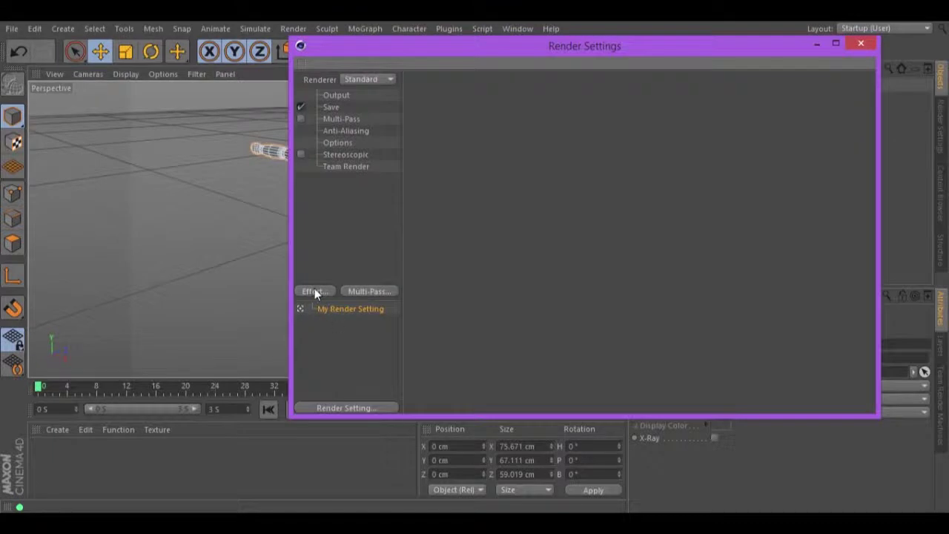
left_click(314, 291)
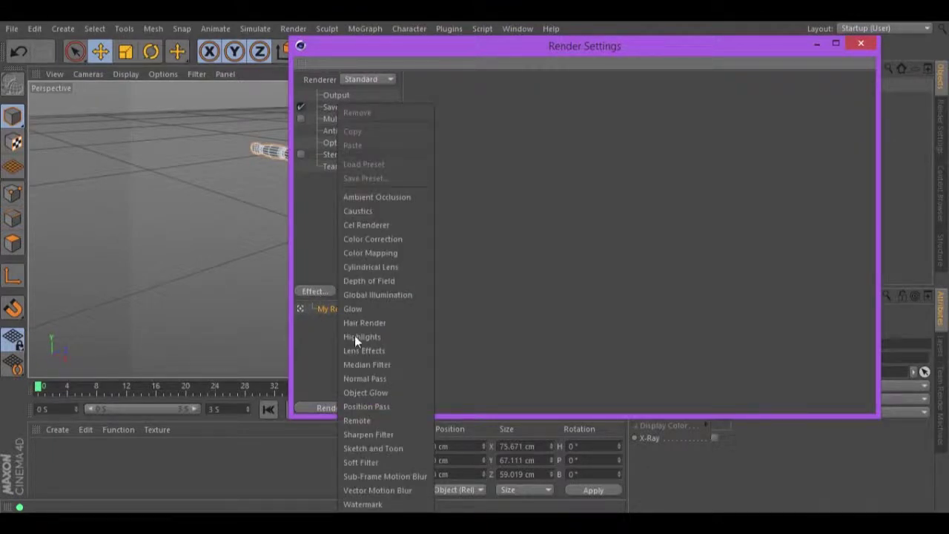
left_click(375, 448)
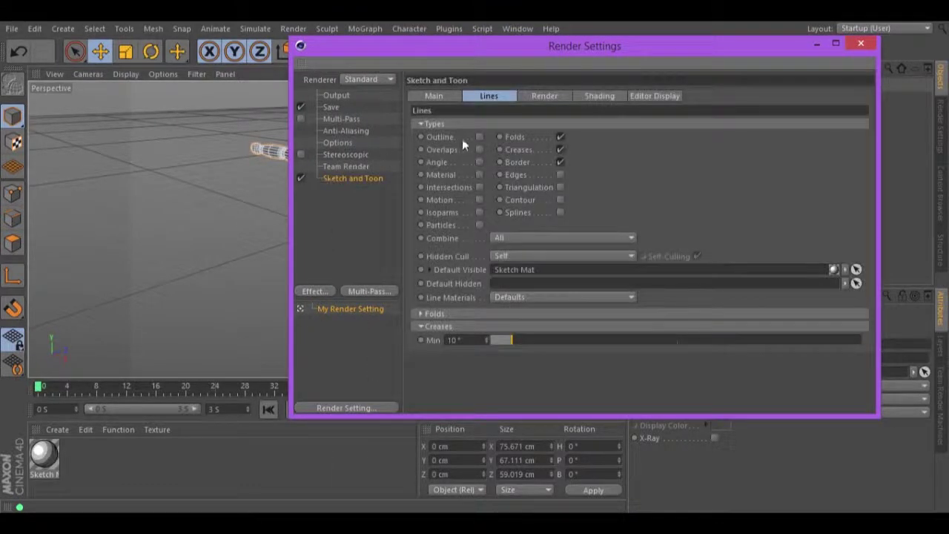
Set the Sketch and Toon object shading to Background, and close the render settings
left_click(597, 97)
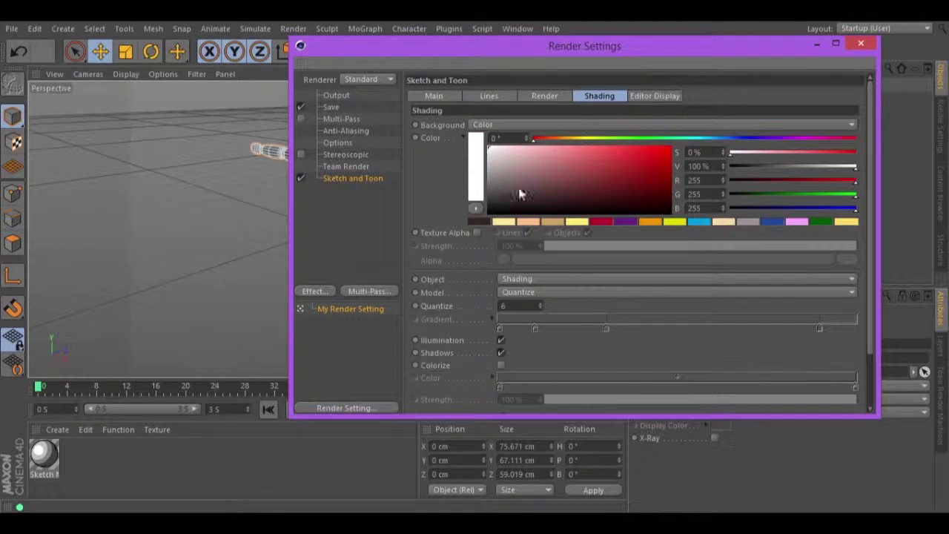
left_click(503, 278)
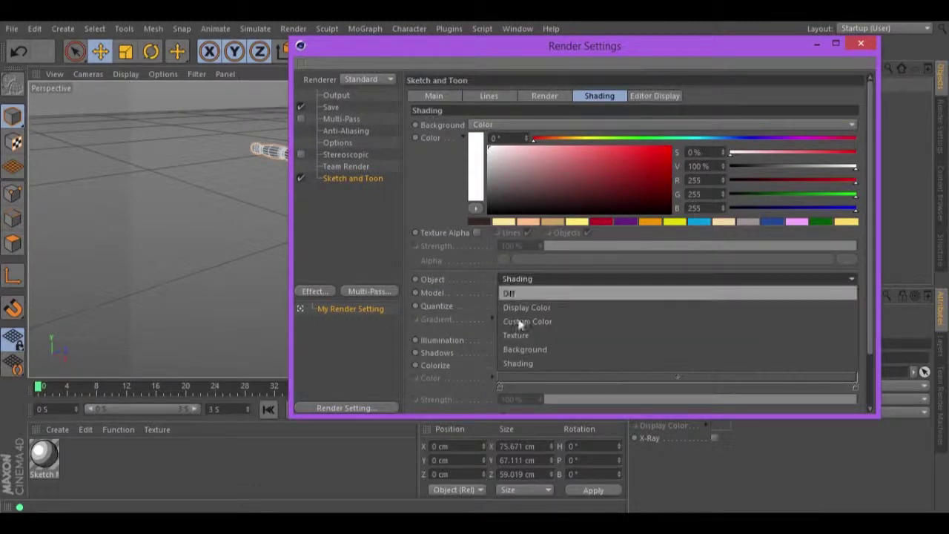
left_click(523, 349)
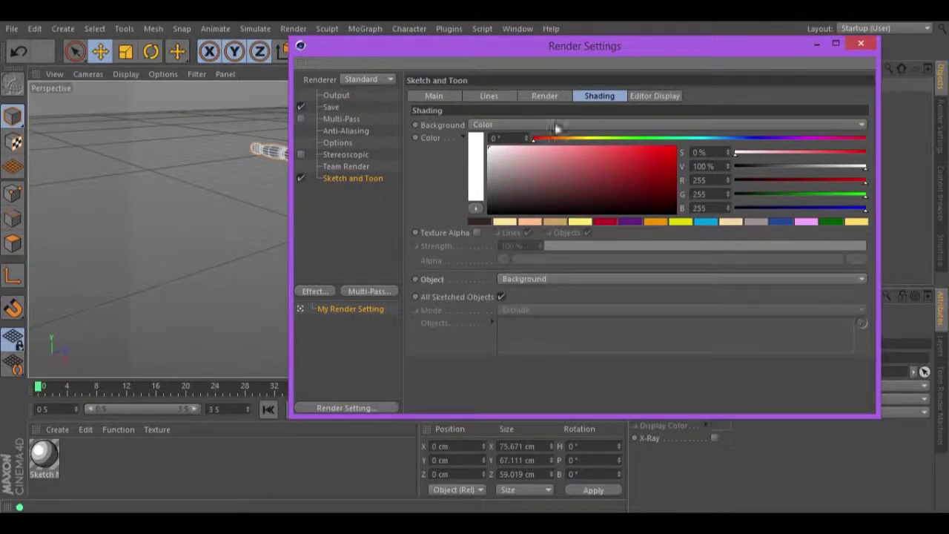
left_click(858, 46)
left_click_drag(607, 73, 474, 260)
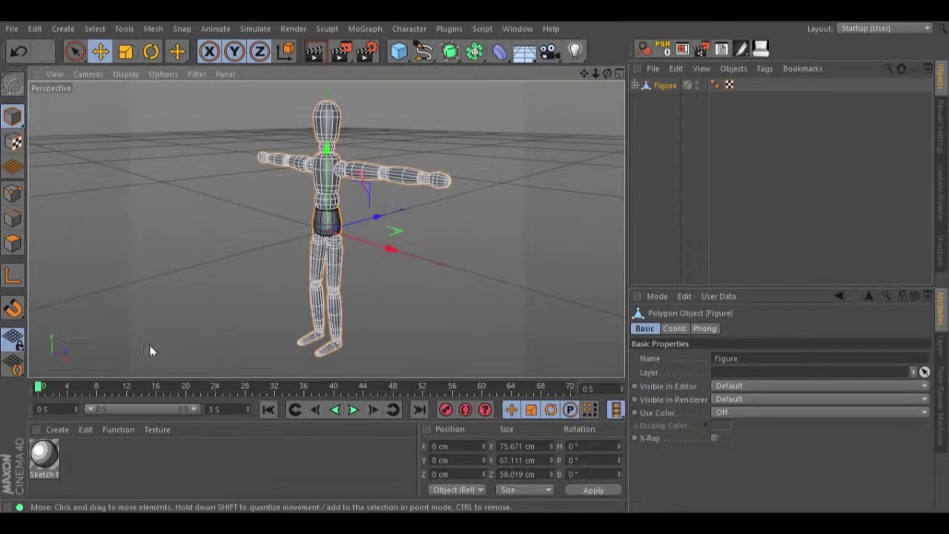
Open the Sketch Mat material for editing and switch its preview to Stroke
double_click(45, 459)
left_click_drag(364, 44, 681, 42)
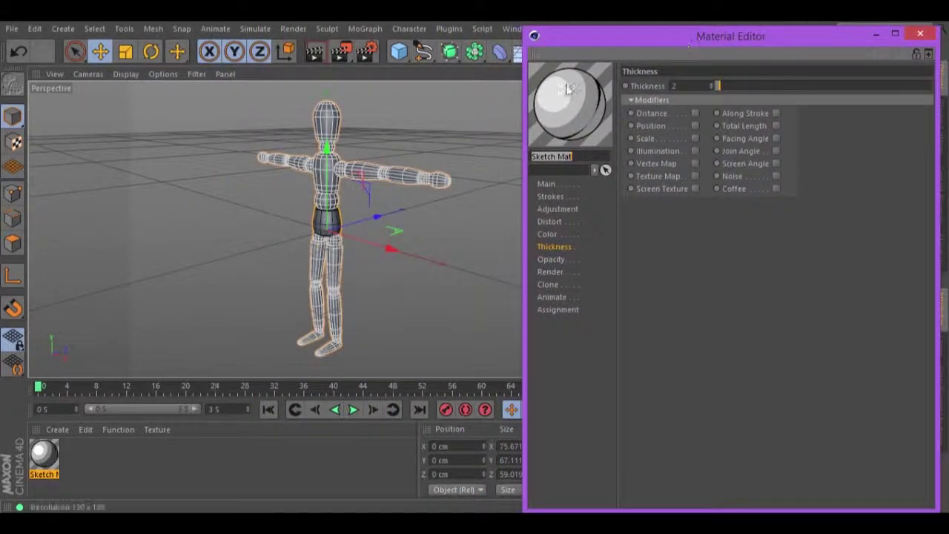
right_click(562, 111)
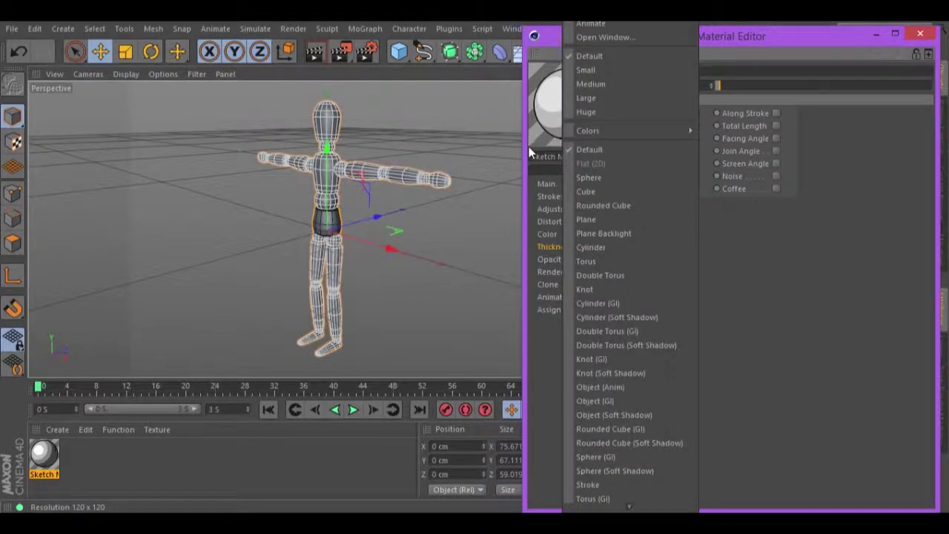
left_click(590, 485)
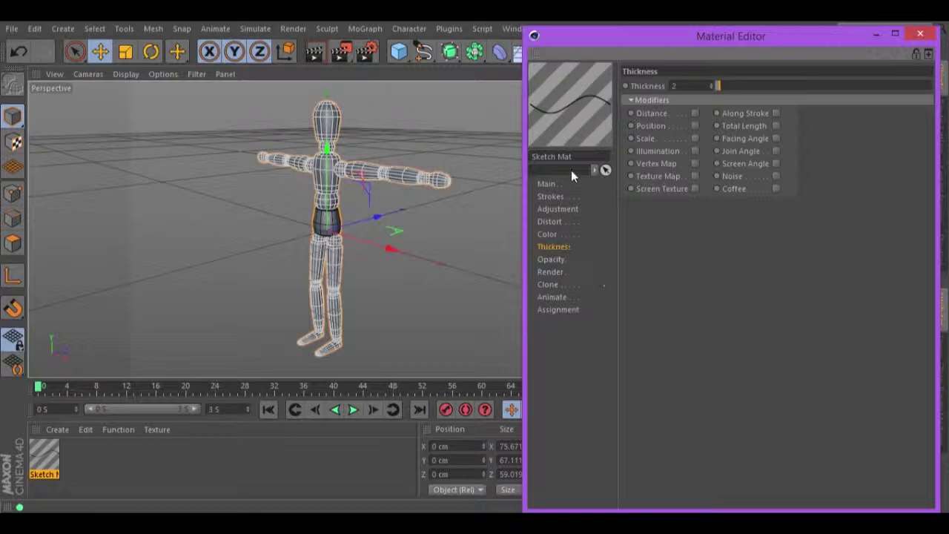
Enable strokes for the sketch material and set their Join Limit to 100°
left_click(552, 196)
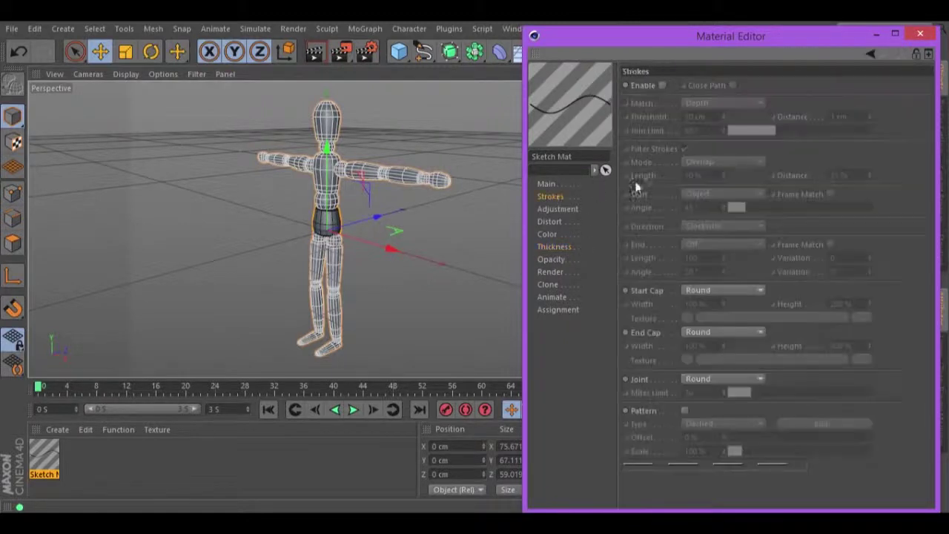
left_click(663, 85)
left_click(691, 131)
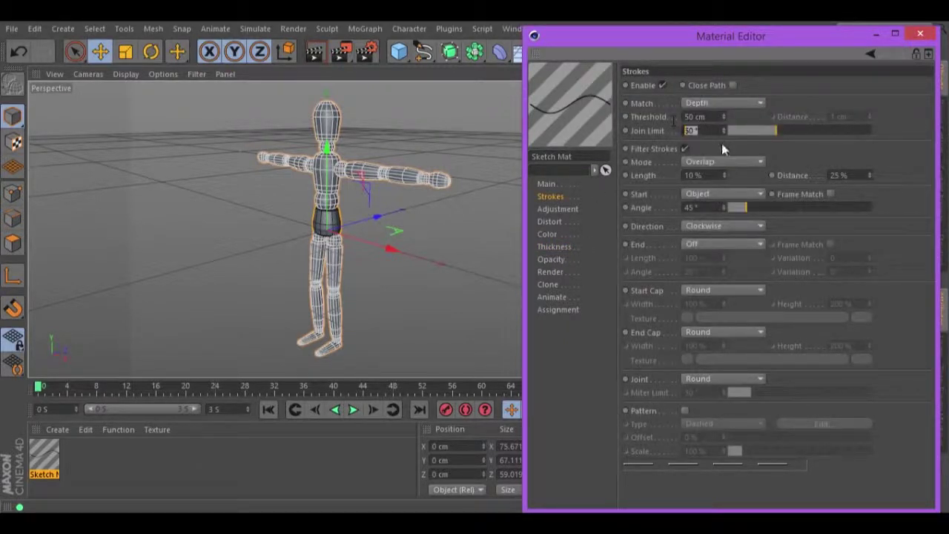
type("100")
key("Return")
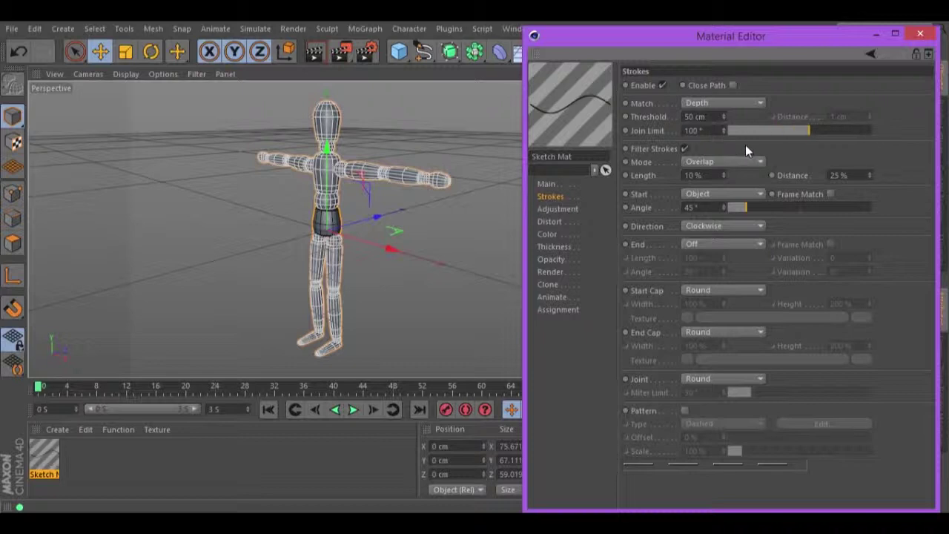
Enable Curve Stroke distortion in the sketch material and set its noise scale to 900%
left_click(553, 221)
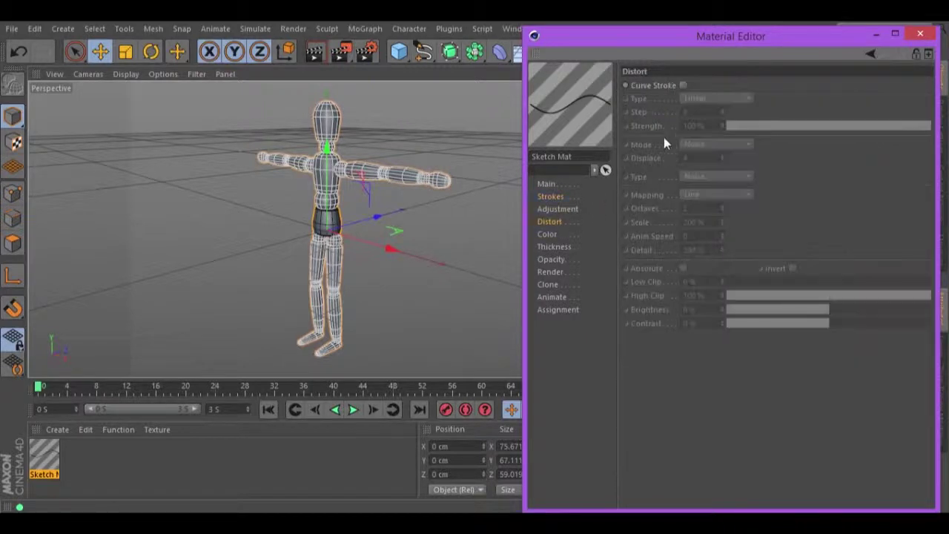
left_click(684, 85)
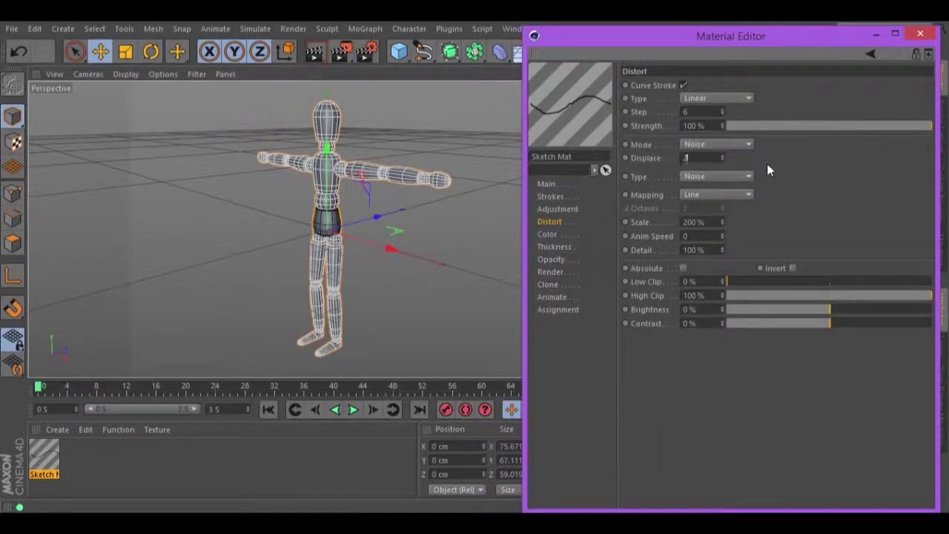
double_click(696, 222)
type("900")
key("Return")
Change the sketch line color to a bright blue with hue 215° and about RGB 45, 130, 249
left_click(547, 234)
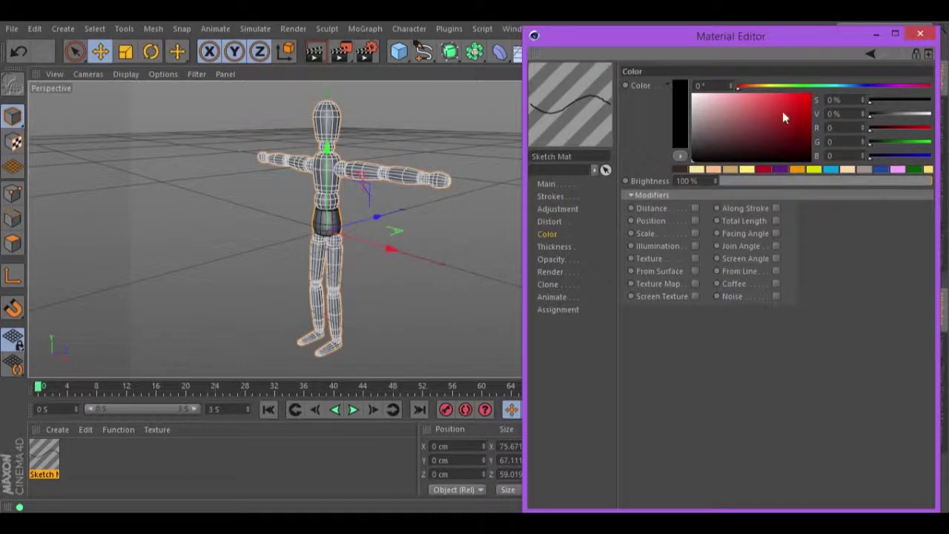
left_click_drag(831, 85, 852, 86)
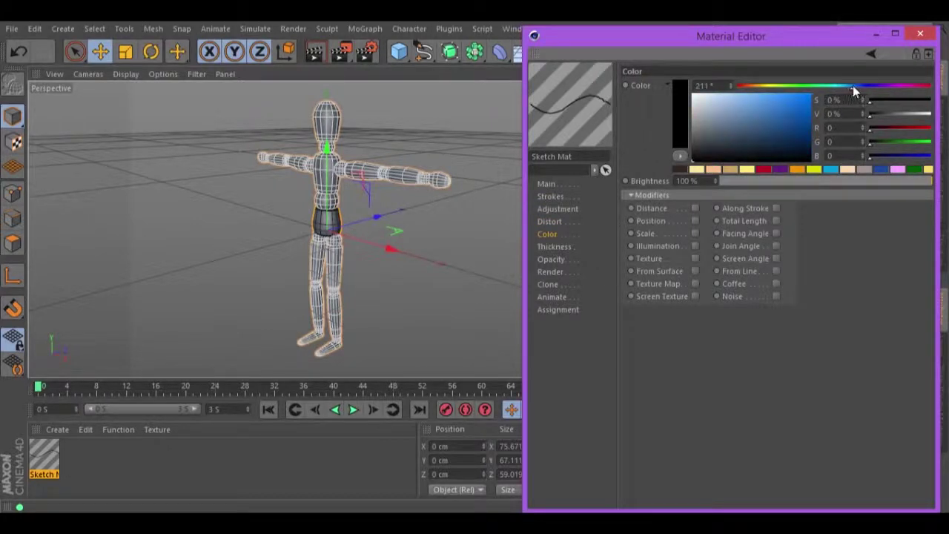
mouse_move(788, 106)
left_mouse_down()
mouse_move(796, 99)
mouse_move(789, 94)
left_mouse_up()
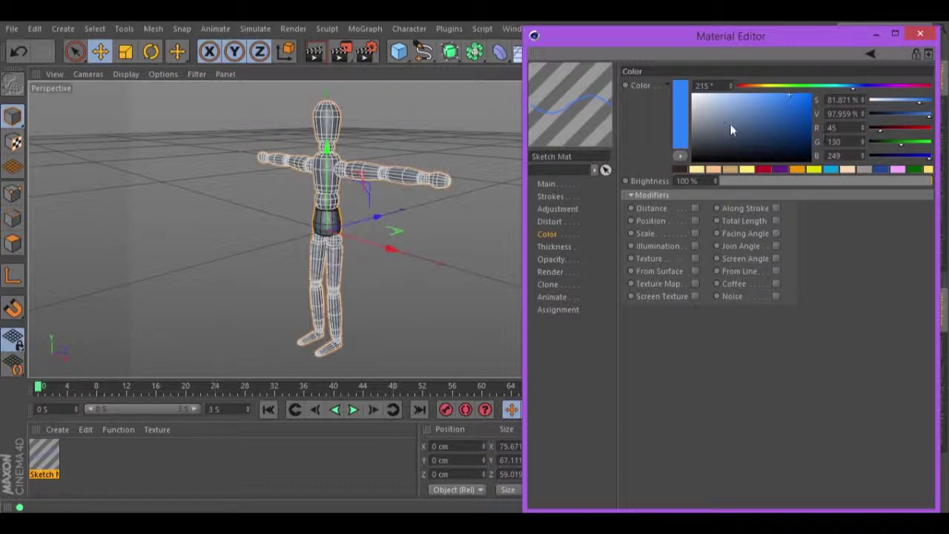
Enable the Along Stroke thickness modifier at 50% strength and set the line thickness to 25
left_click(562, 245)
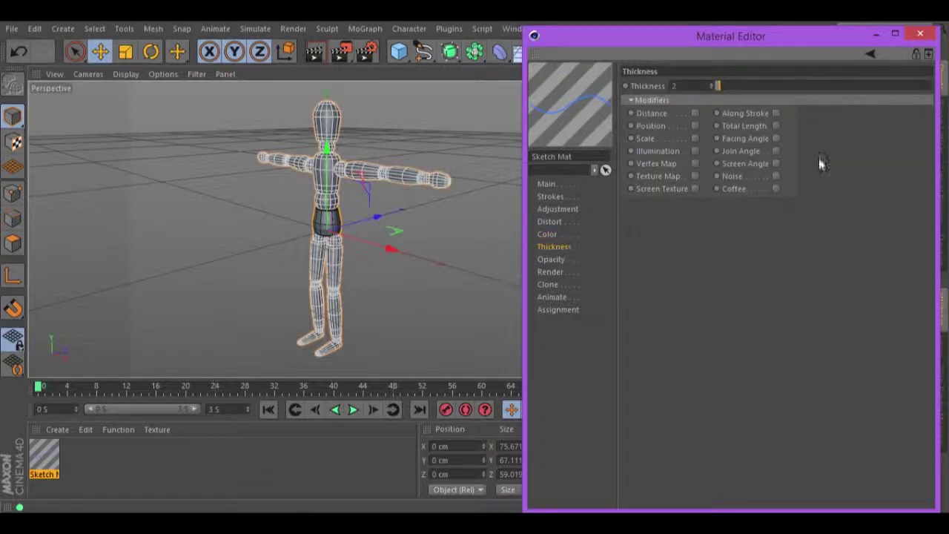
left_click(775, 113)
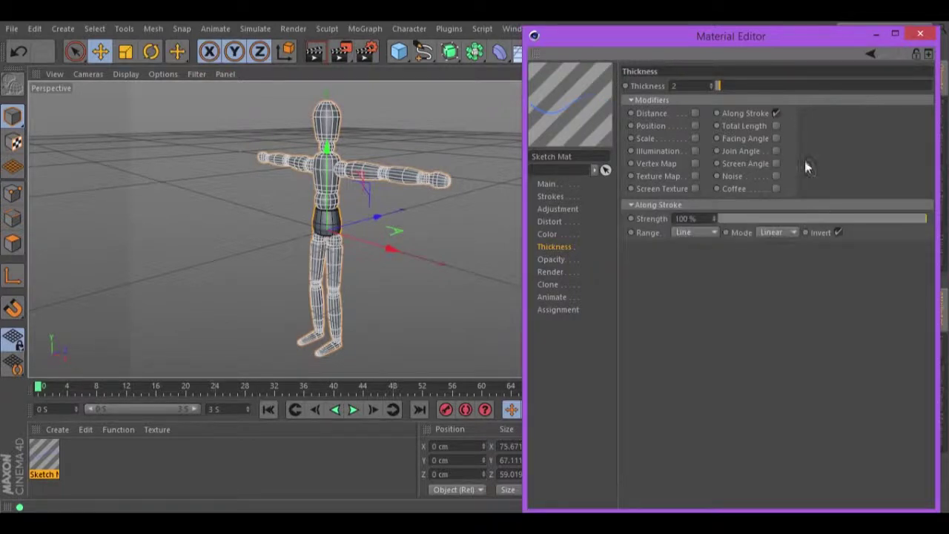
left_click(822, 219)
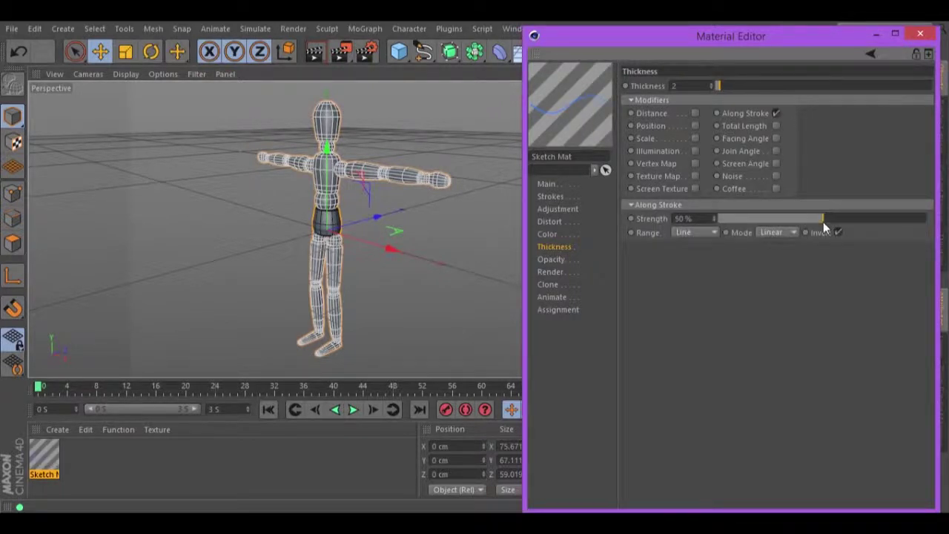
left_click(679, 86)
type("25")
key("Return")
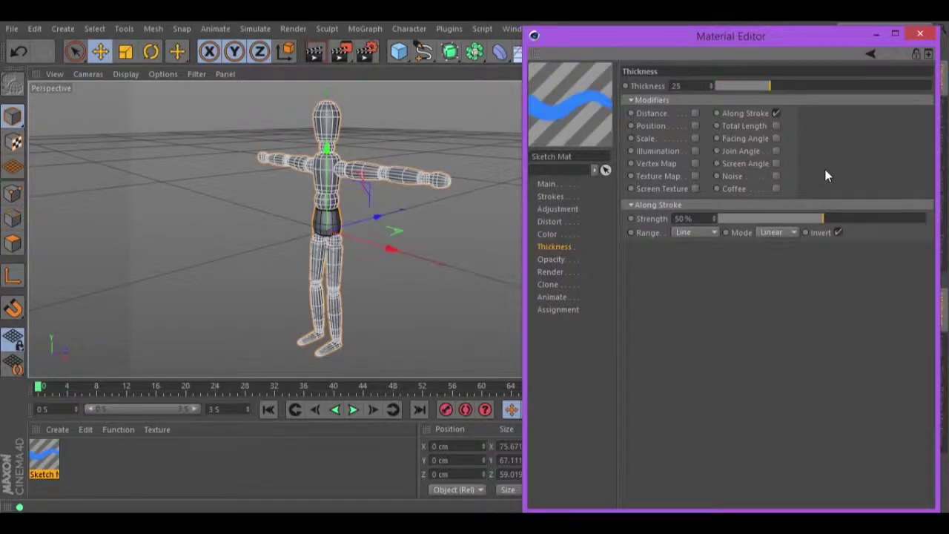
Enable the Screen Angle thickness modifier, delete its spline's two peak points and raise the middle point to full height
left_click(776, 164)
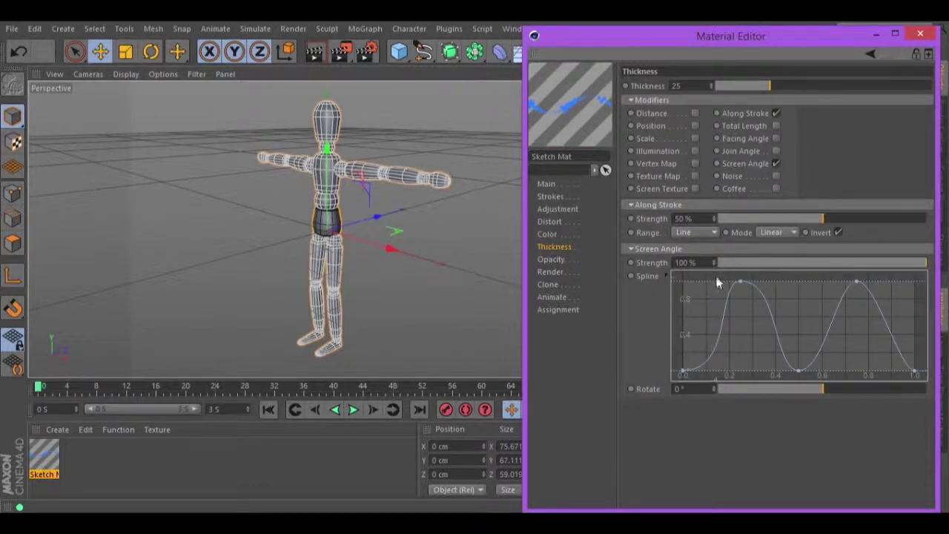
left_click_drag(716, 275, 874, 302)
key("Delete")
left_click(799, 370)
left_click_drag(799, 371, 800, 283)
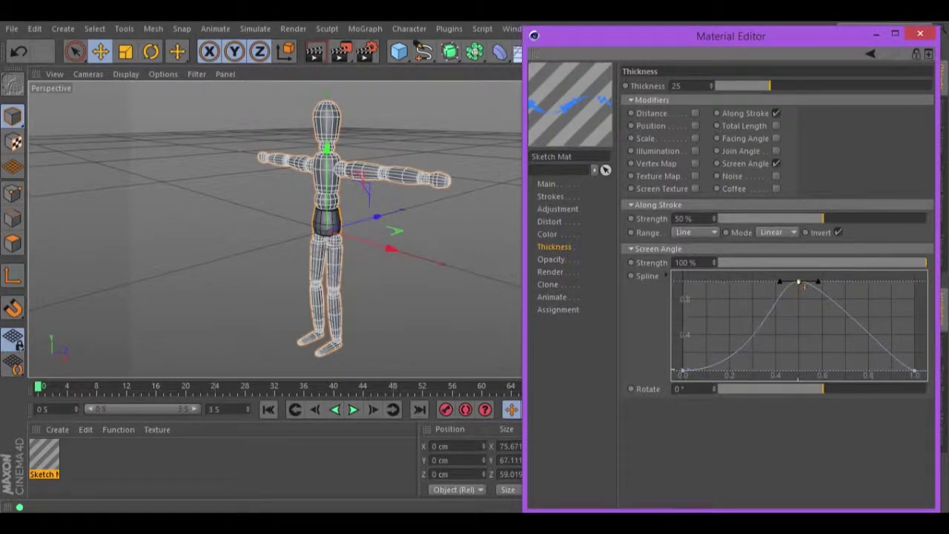
Adjust the Screen Angle spline's tangents into a broad, flat-topped curve with smooth ends, and set Rotate to 45°
left_click_drag(817, 281, 895, 282)
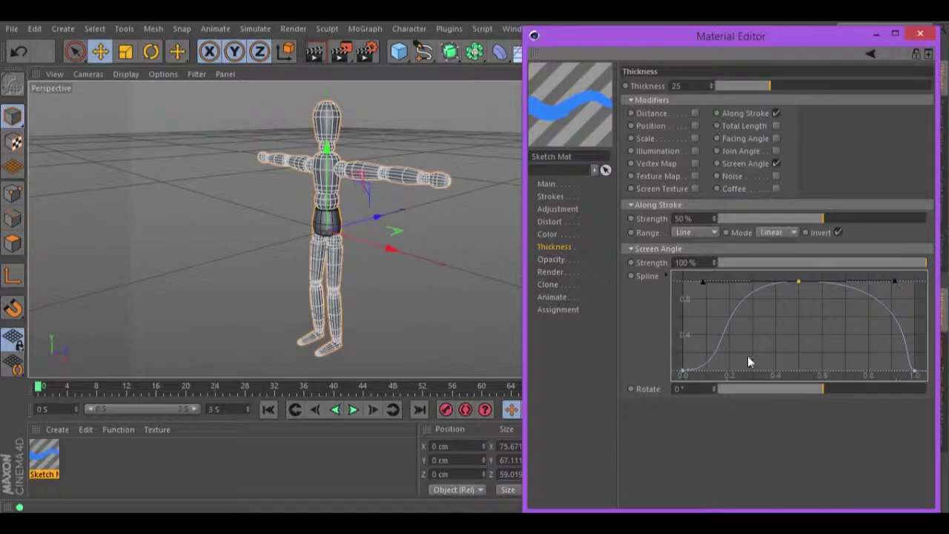
left_click_drag(741, 374, 710, 373)
left_click(914, 372)
left_click_drag(907, 370, 880, 374)
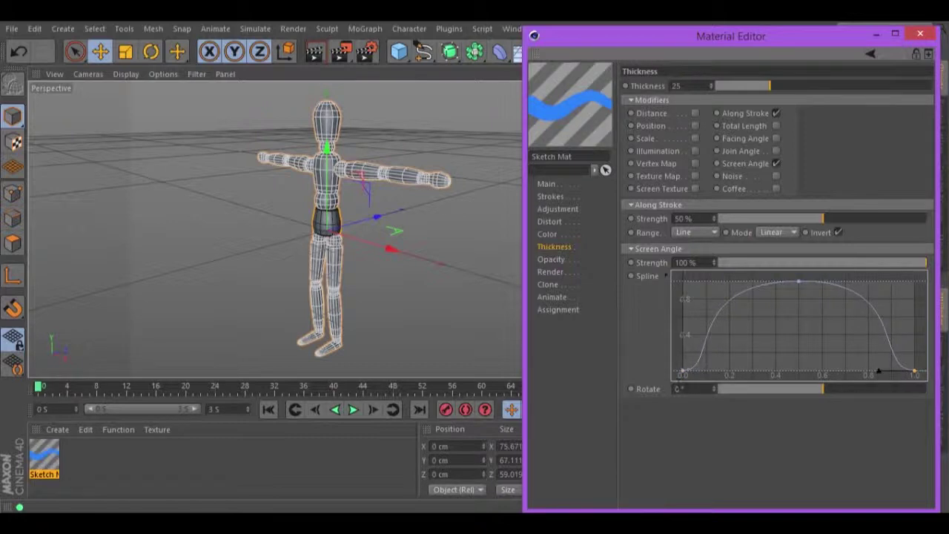
double_click(677, 388)
type("45")
key("Return")
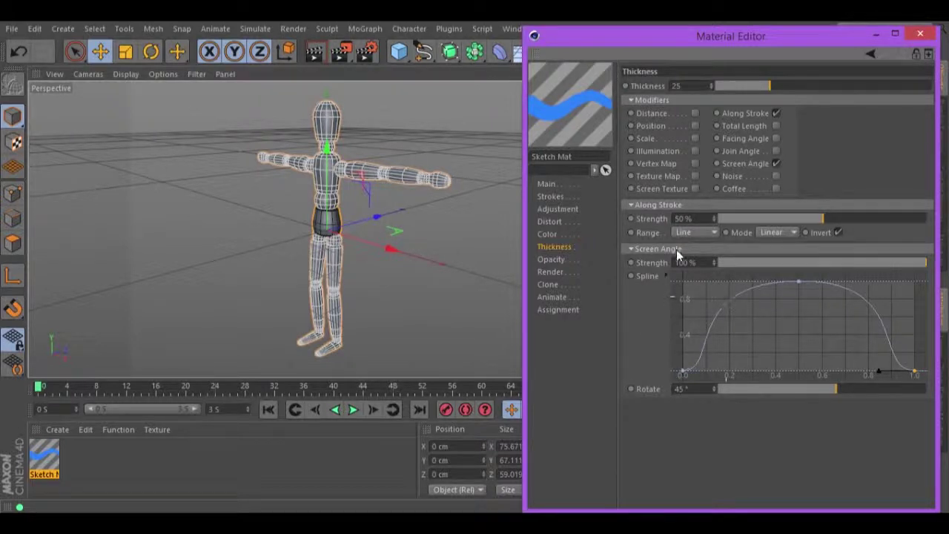
Enable the Noise thickness modifier and set its strength to 40%
left_click(776, 176)
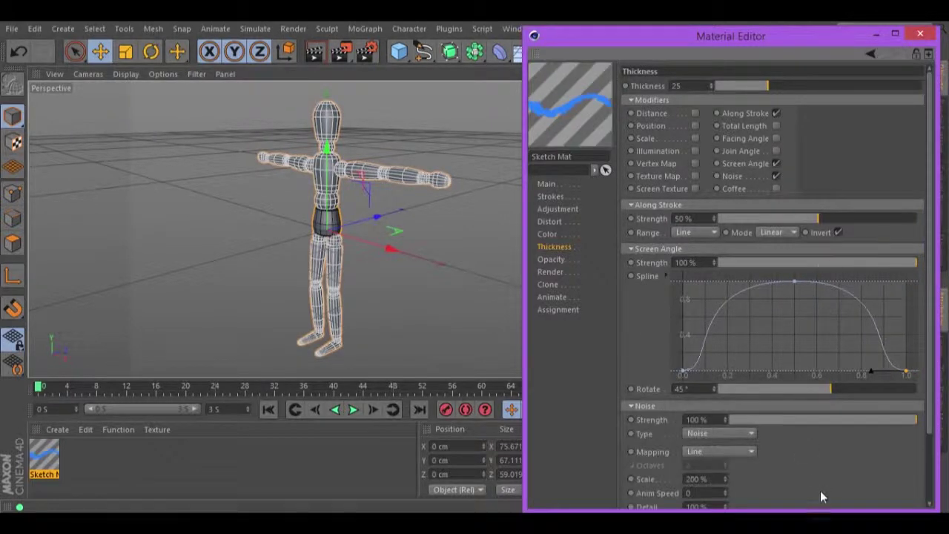
scroll(816, 415, "down", 3)
double_click(697, 338)
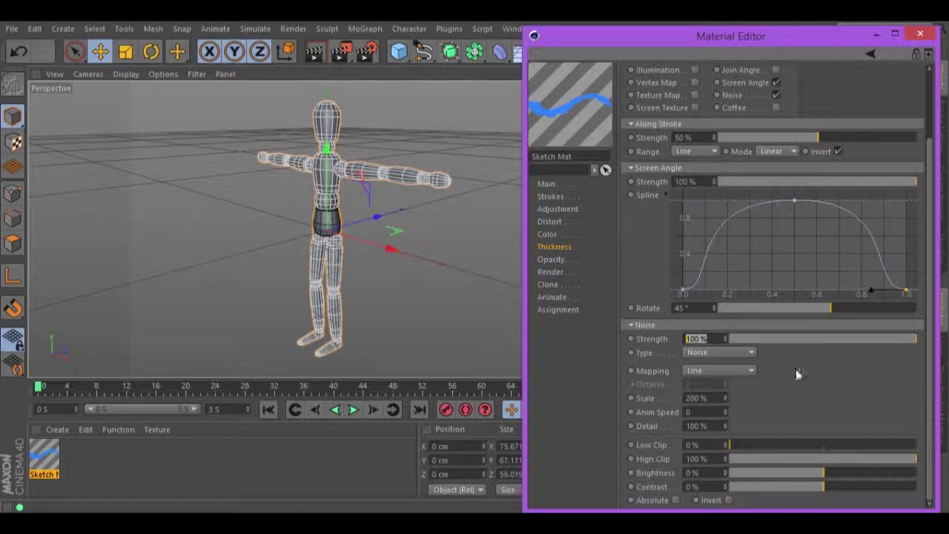
type("40")
key("Return")
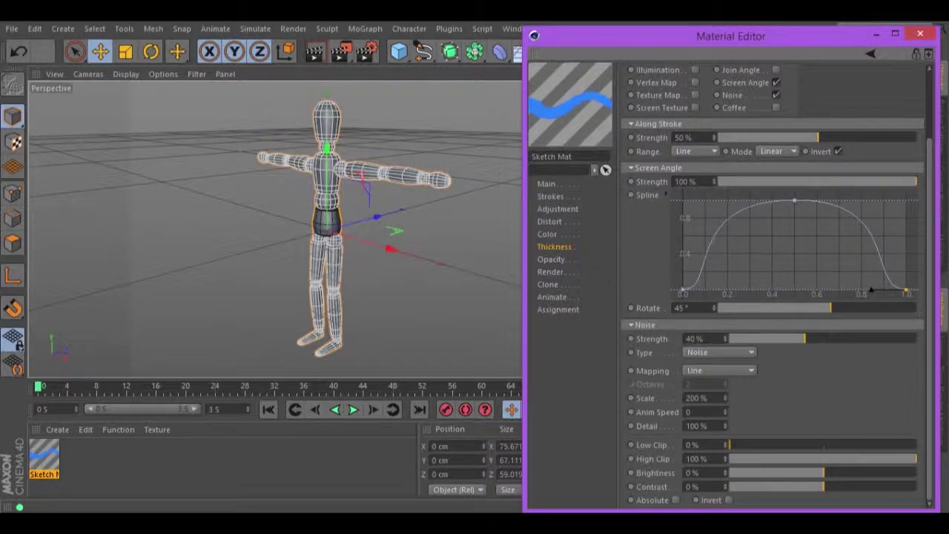
Set the thickness noise scale to 20% and its mapping to Object
double_click(712, 398)
type("20")
key("Return")
left_click(705, 370)
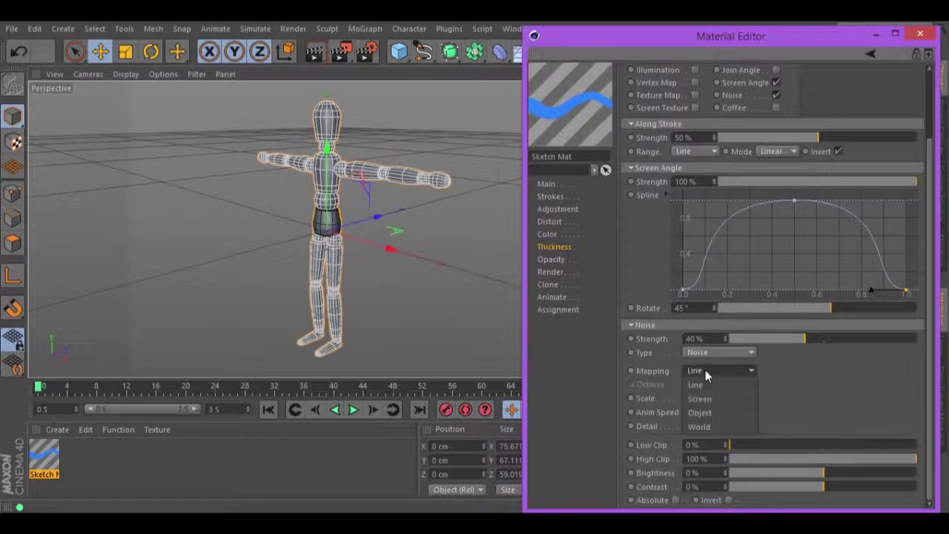
left_click(711, 424)
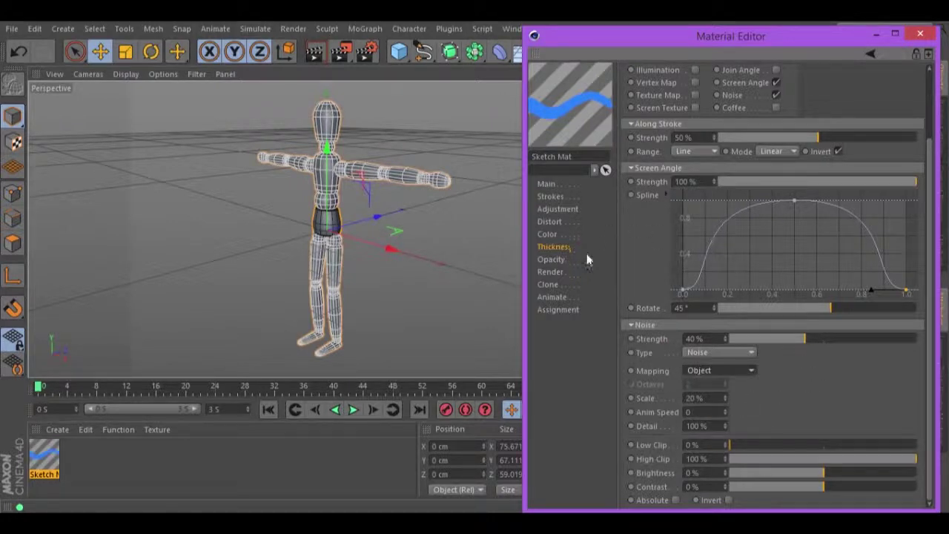
Enable the Along Stroke opacity modifier and set its strength to 35%
left_click(558, 261)
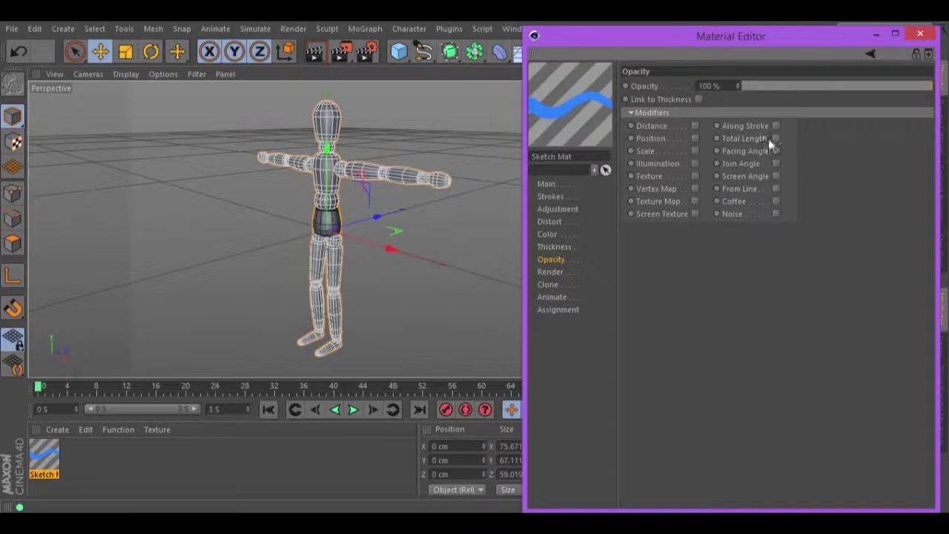
left_click(775, 126)
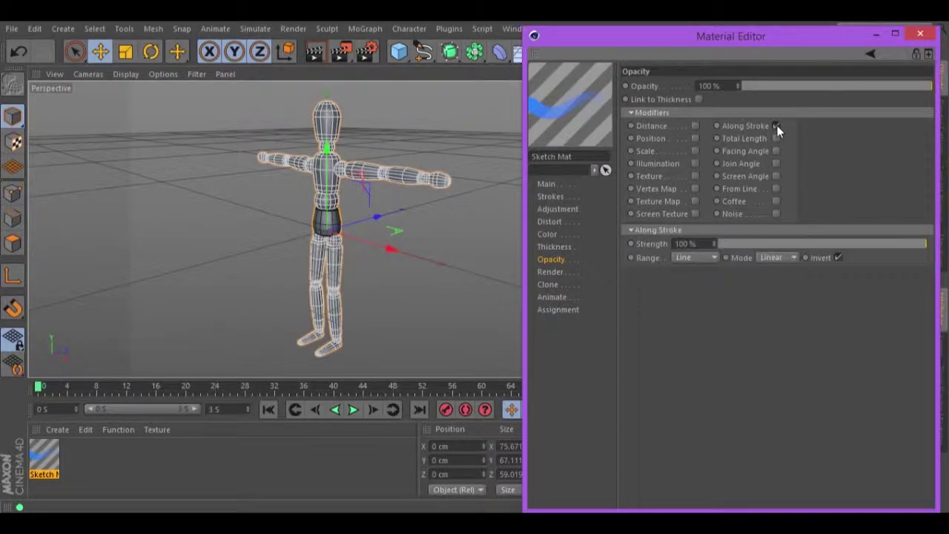
double_click(693, 244)
type("35")
key("Return")
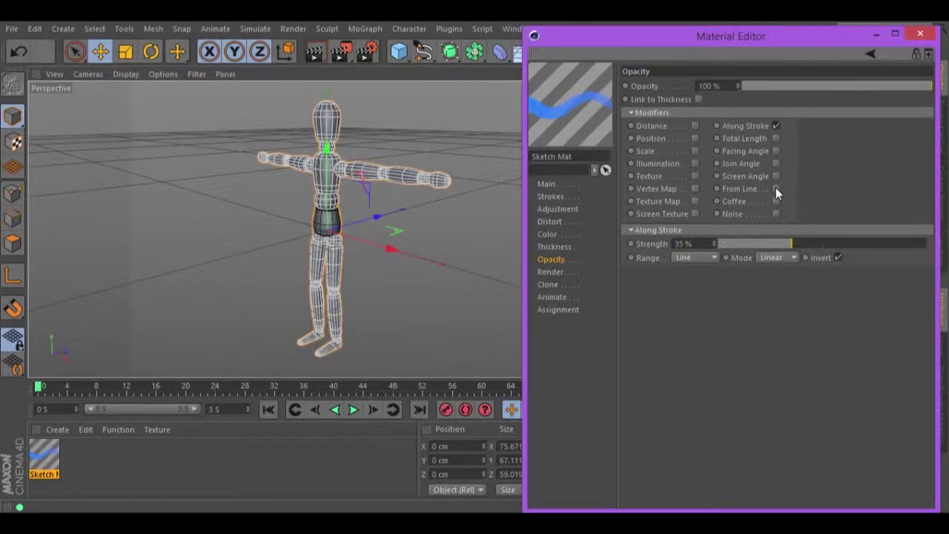
Enable the From Line opacity modifier and add three points to its spline at about 0.2, 0.5 and 0.8
left_click(775, 189)
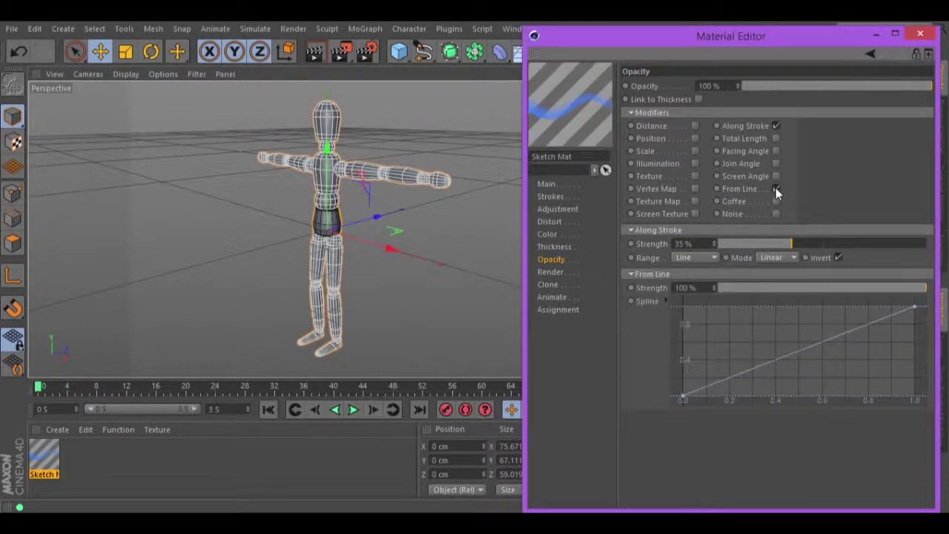
left_click(728, 377, "ctrl")
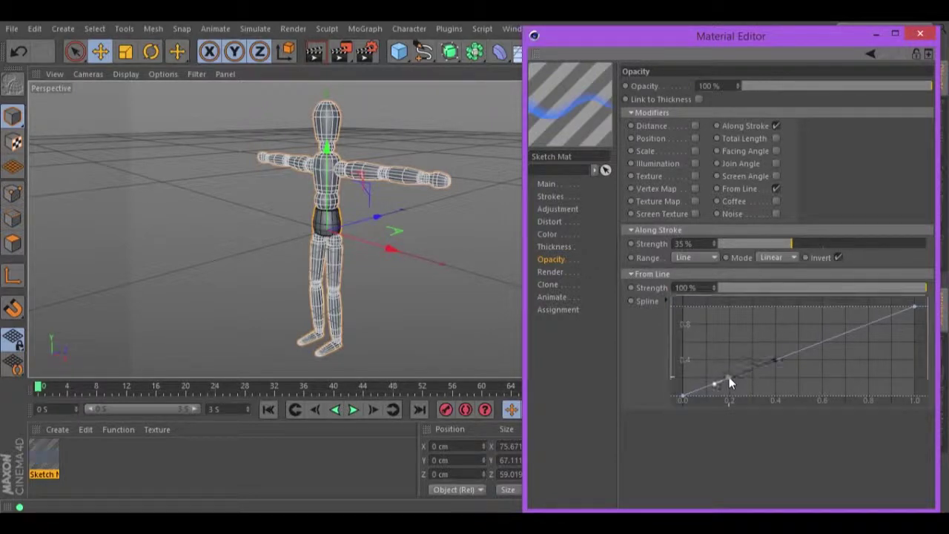
left_click(797, 353, "ctrl")
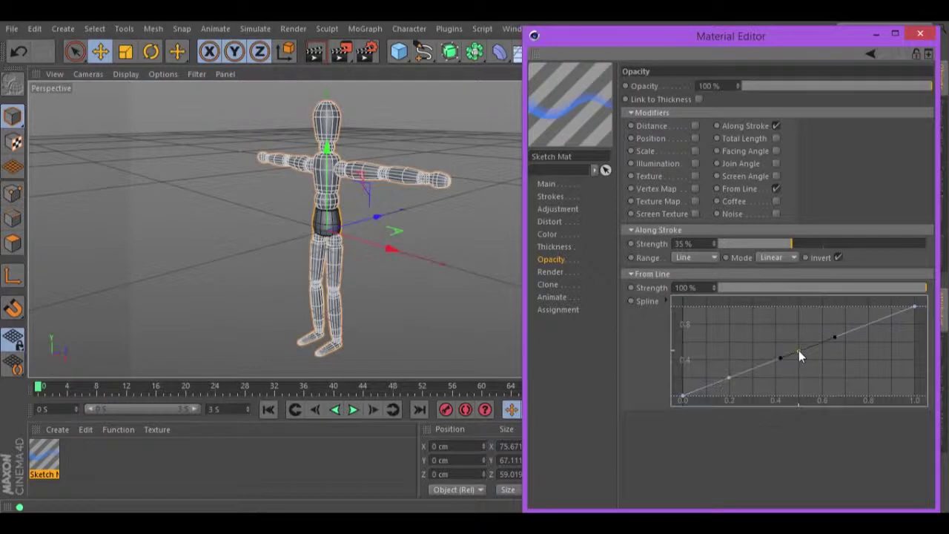
left_click(869, 326, "ctrl")
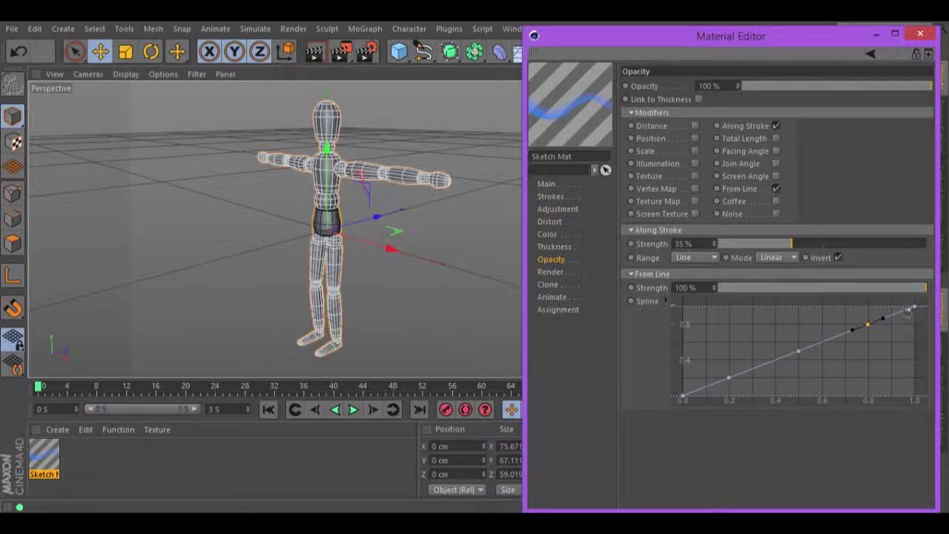
Shape the From Line spline into two humps: end point at zero, outer added points at full height, middle point as a smooth dip
left_click(915, 307)
left_click_drag(914, 307, 914, 398)
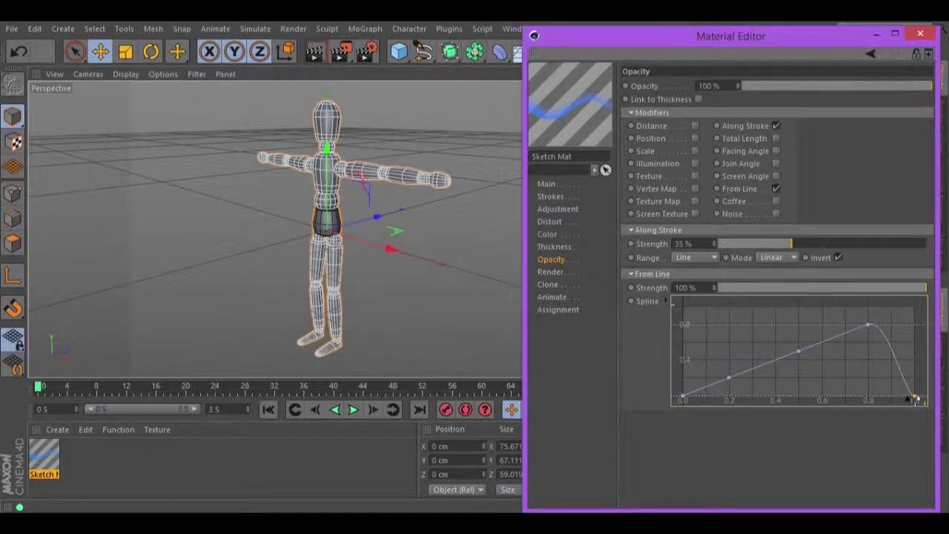
left_click_drag(867, 324, 876, 306)
left_click(729, 379)
left_click_drag(729, 379, 720, 307)
left_click(798, 353)
left_click_drag(800, 356, 768, 348)
Level the tangents of the From Line spline's two peaks and set the modifier's strength to 75%
left_click(719, 308)
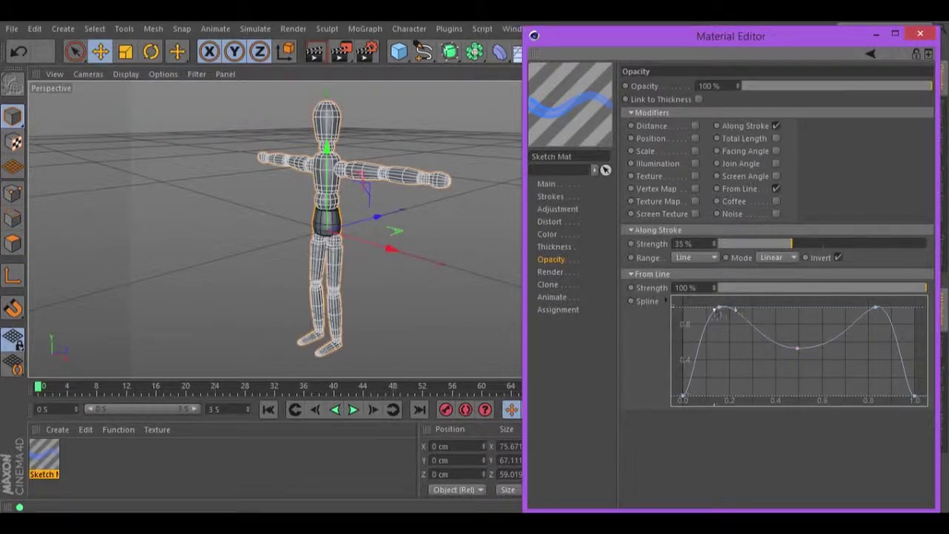
left_click_drag(721, 310, 740, 306)
left_click(875, 307)
left_click_drag(862, 315, 853, 306)
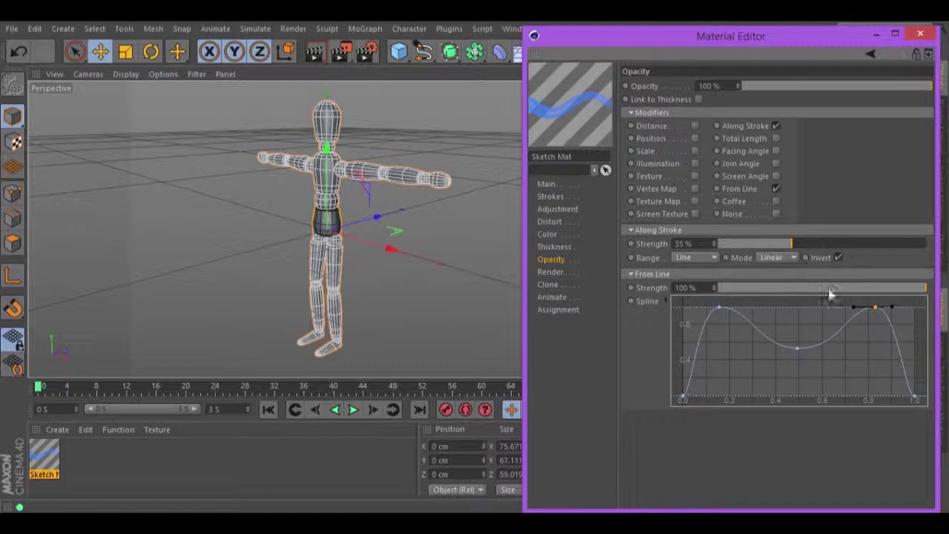
left_click(691, 287)
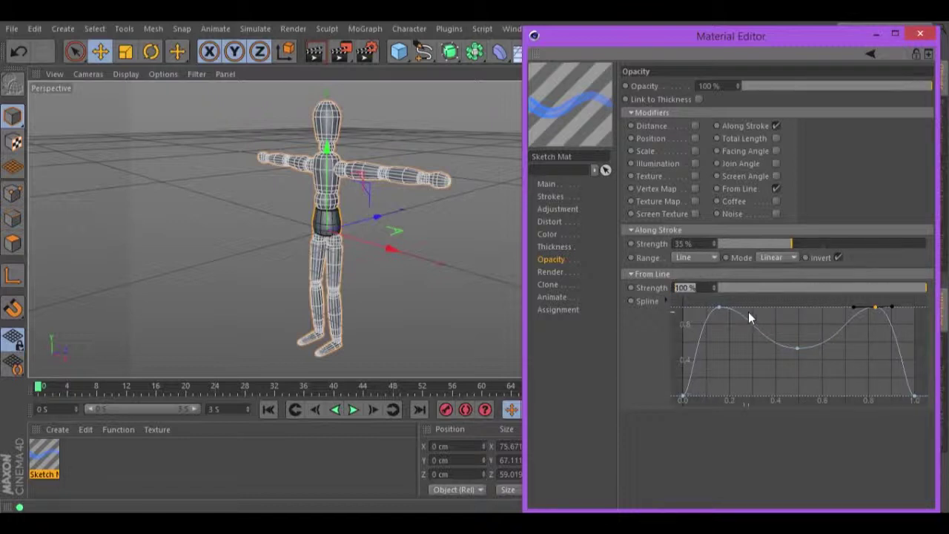
type("75")
Enable the Noise opacity modifier and set its strength to 60%
left_click(776, 214)
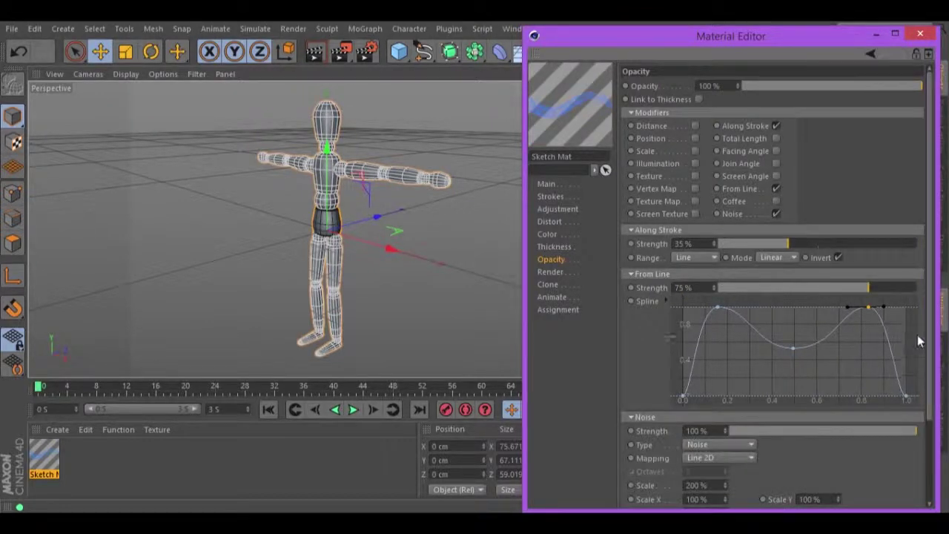
scroll(933, 356, "down", 3)
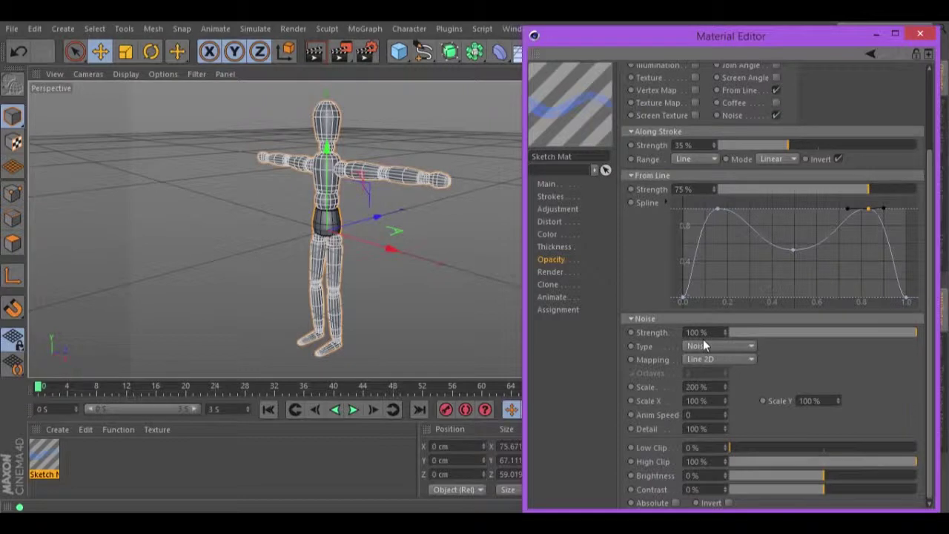
left_click_drag(714, 331, 685, 332)
type("60")
key("Return")
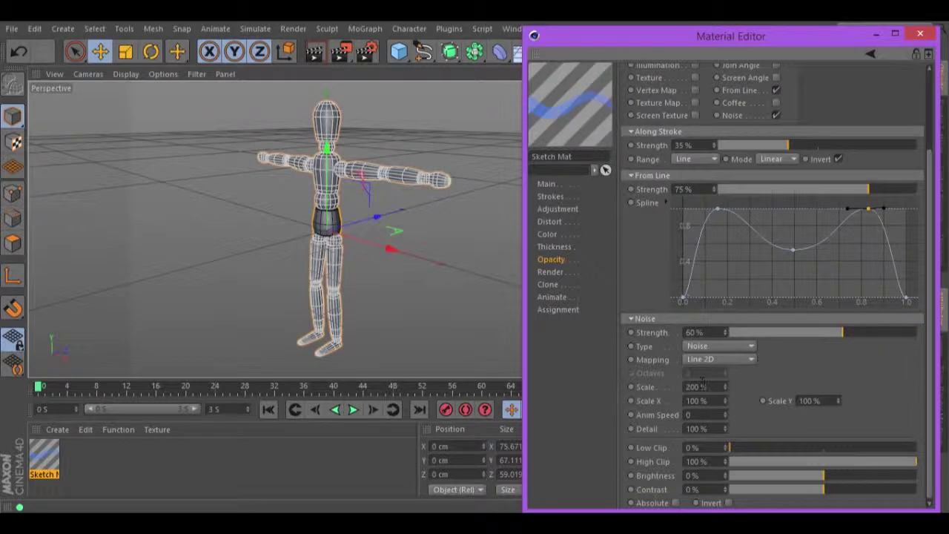
Set the opacity noise scale to 50% and its type to FBM, and render the view
left_click_drag(706, 386, 688, 387)
key("Return")
left_click(733, 347)
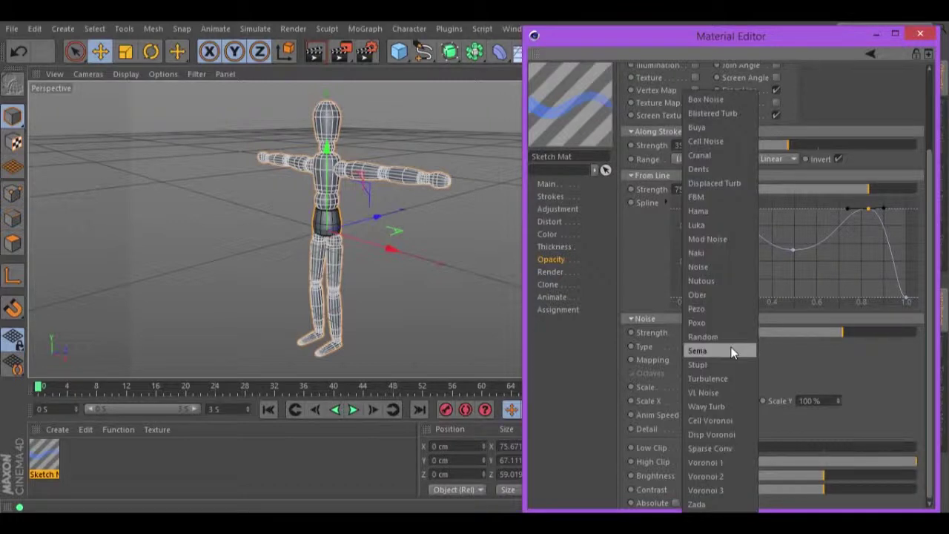
left_click(733, 196)
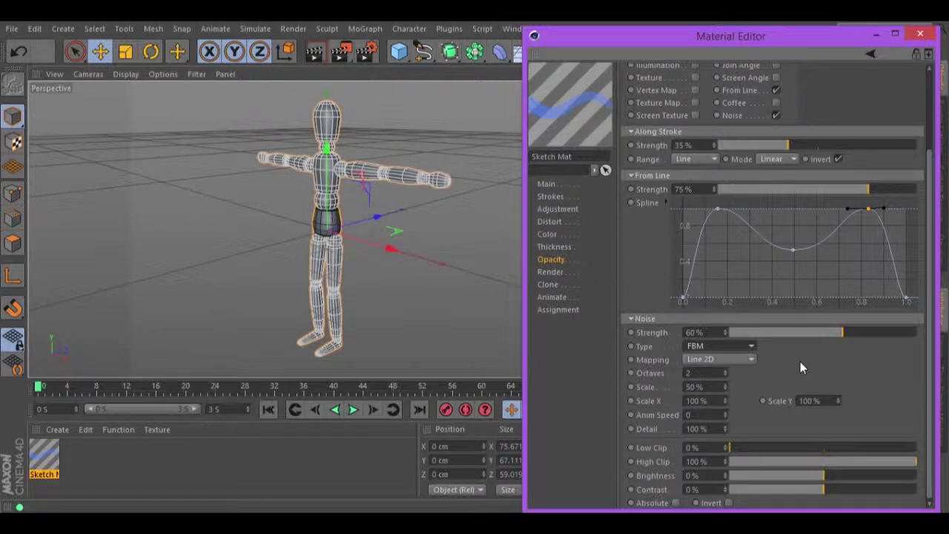
left_click(314, 51)
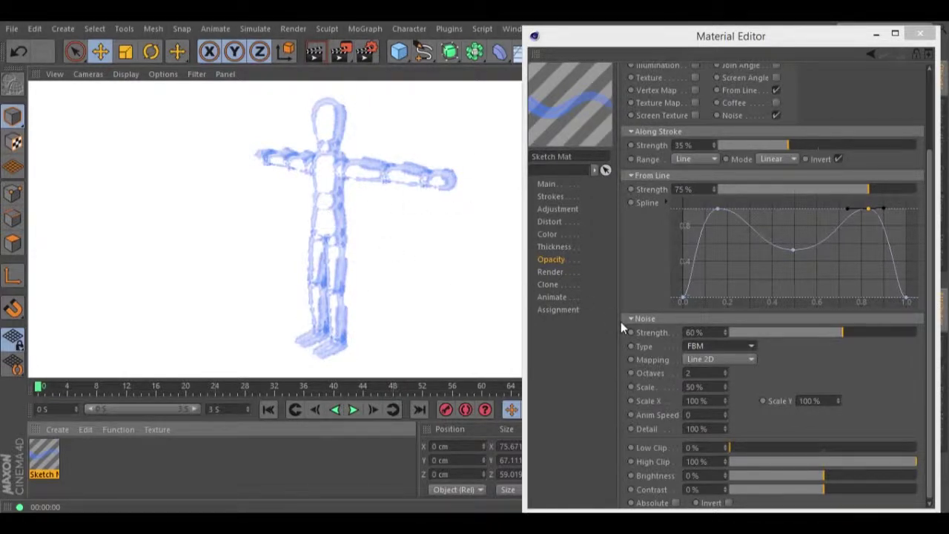
Close the material and, in the Sketch and Toon render settings, disable Border lines and enable Contour lines
left_click(919, 35)
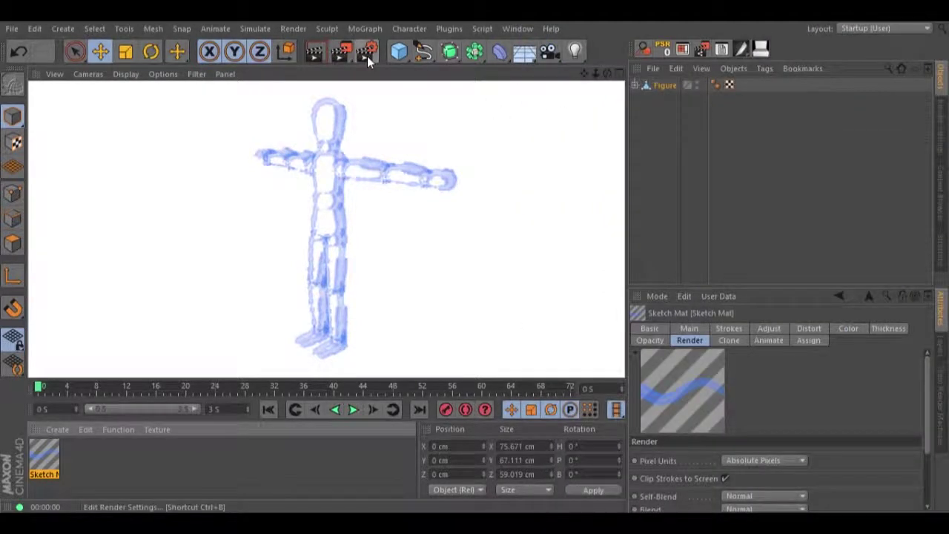
left_click(367, 56)
left_click_drag(429, 45, 477, 69)
left_click_drag(344, 170, 463, 178)
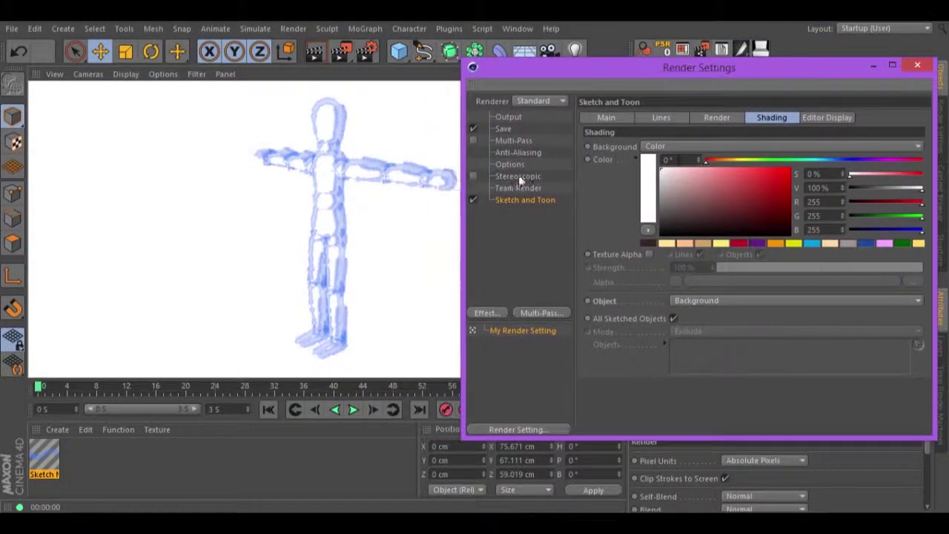
left_click(652, 118)
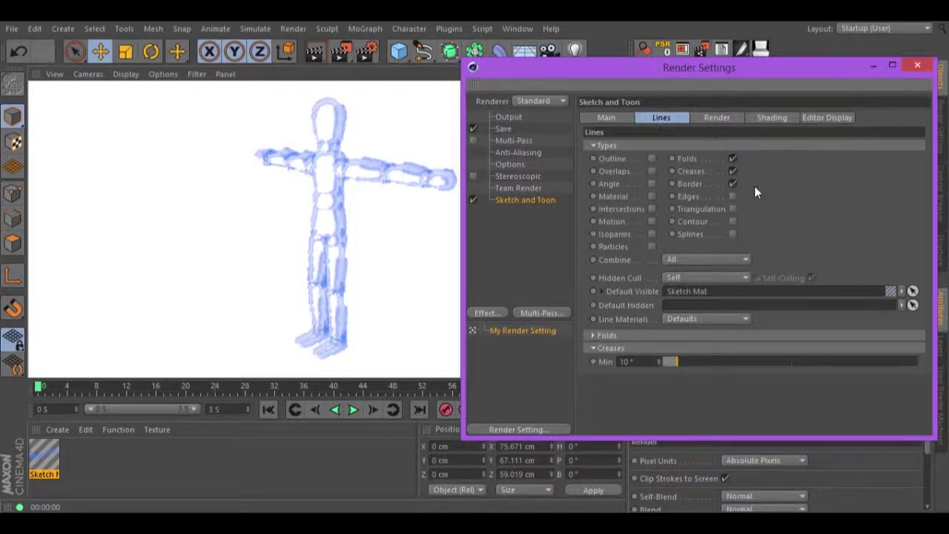
left_click(731, 184)
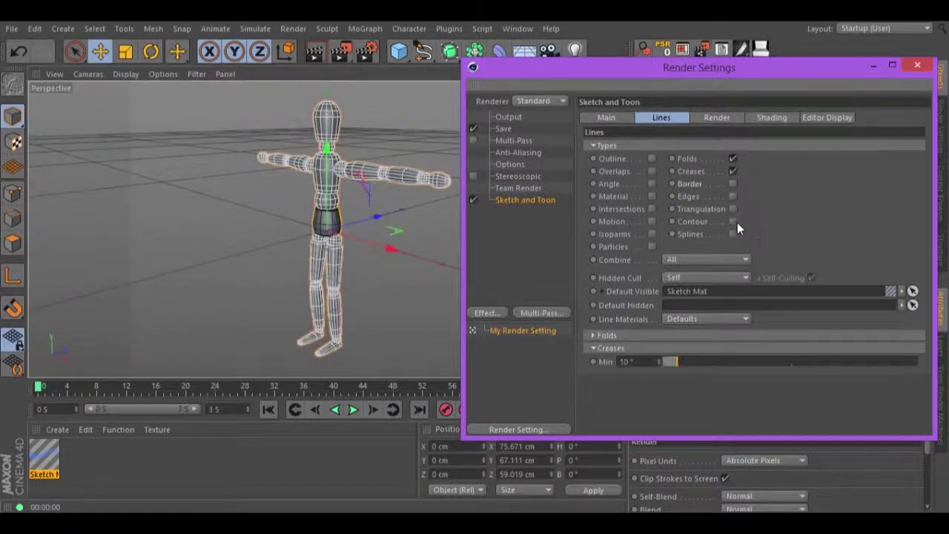
left_click(732, 220)
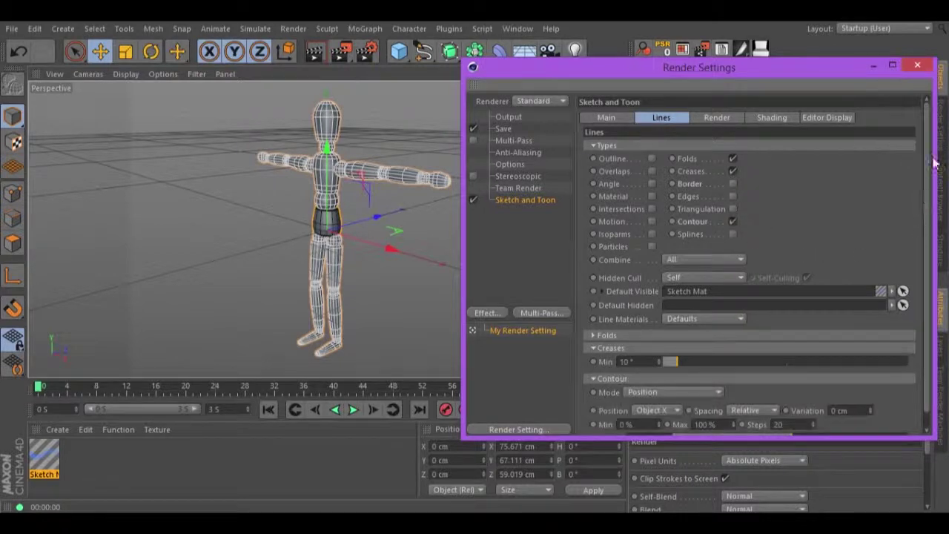
Try the Contour lines in UVW mode along V with 100 steps and render the view
scroll(778, 293, "down", 1)
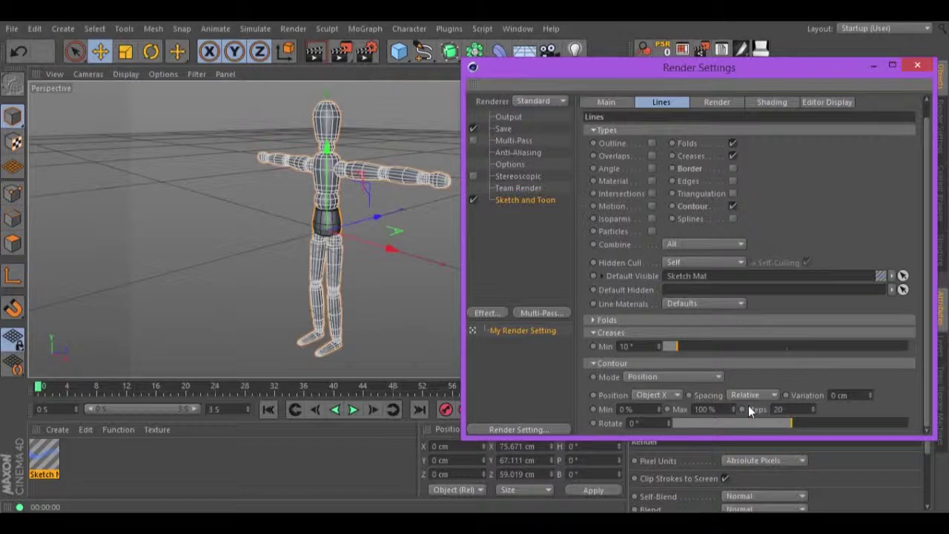
left_click(673, 378)
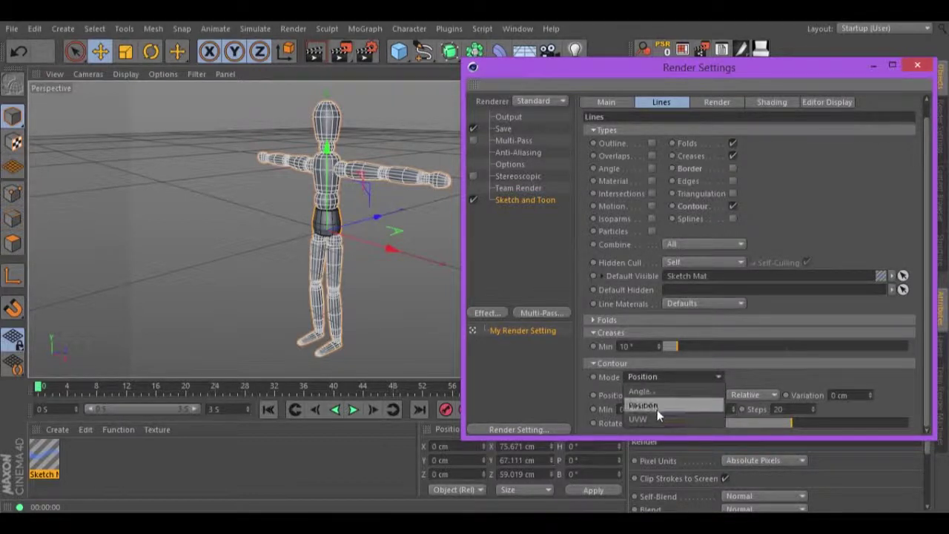
left_click(651, 419)
left_click(643, 408)
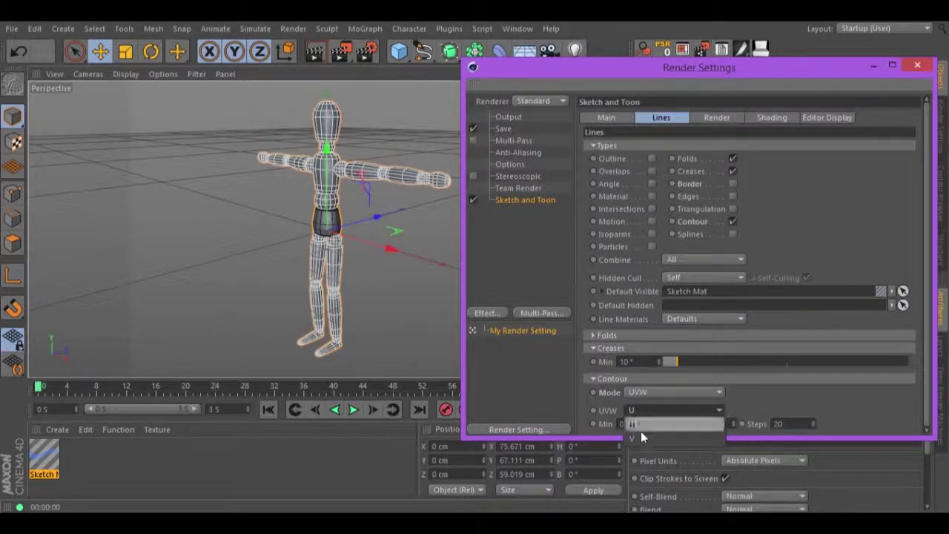
left_click(648, 437)
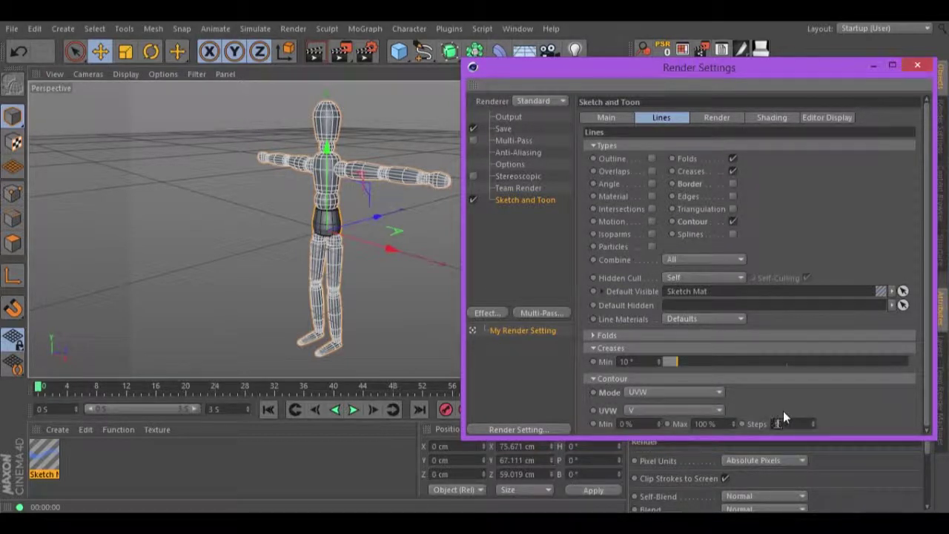
type("00")
key("Return")
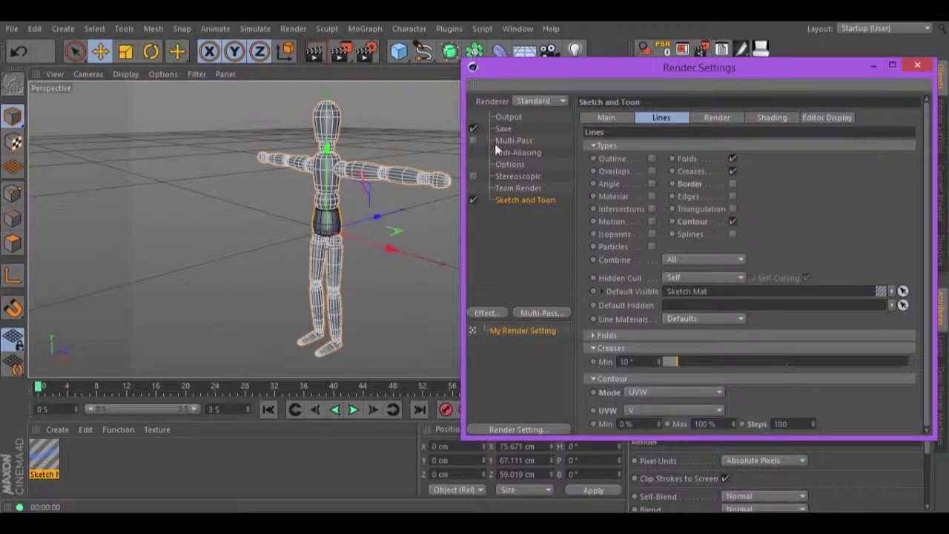
left_click(315, 56)
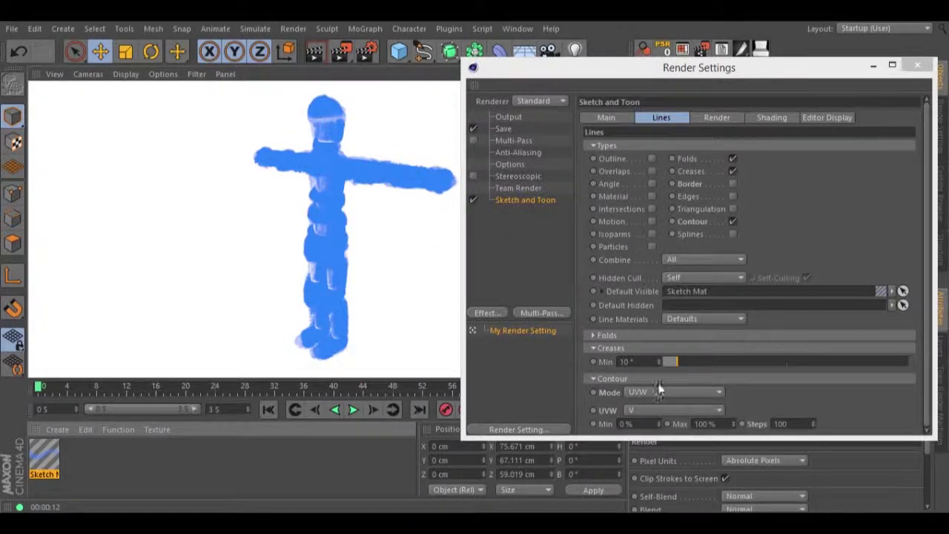
Reduce the Sketch material's line thickness and render the view again
double_click(42, 449)
left_click(232, 246)
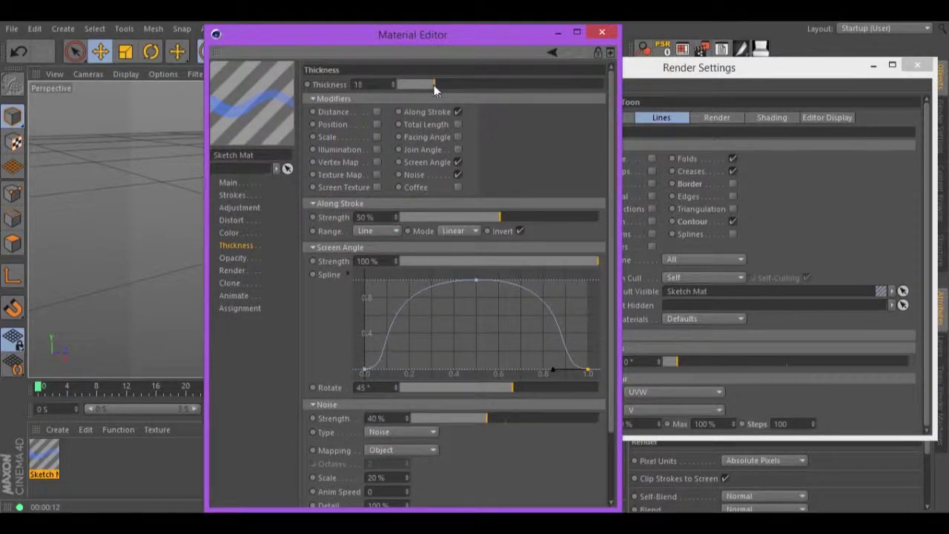
left_click(601, 32)
left_click(335, 53)
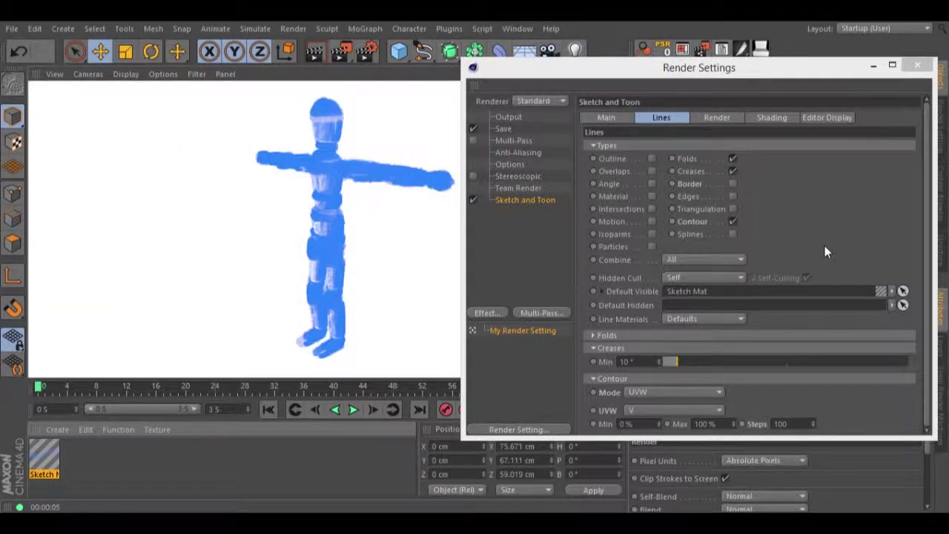
Switch the Contour lines to Position mode and set their spacing to Absolute
left_click_drag(701, 74, 669, 78)
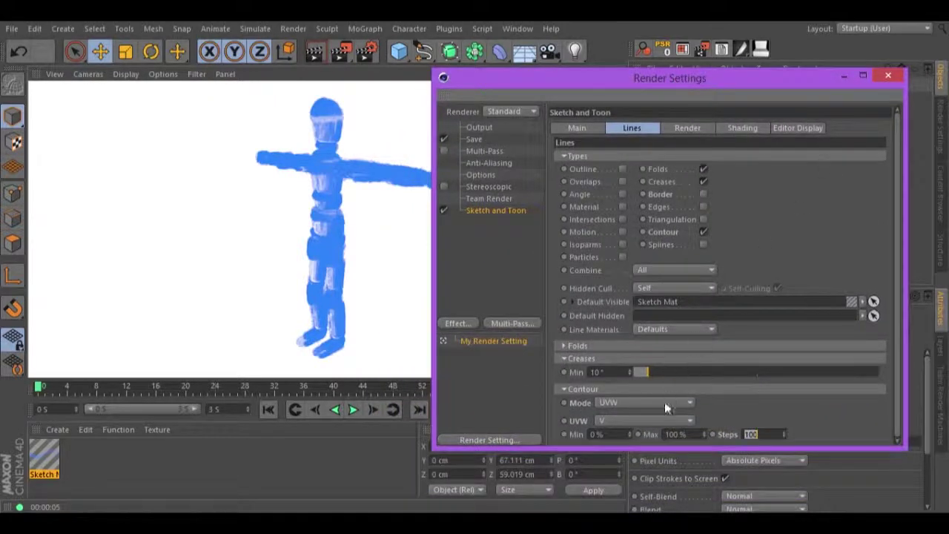
left_click_drag(734, 79, 751, 22)
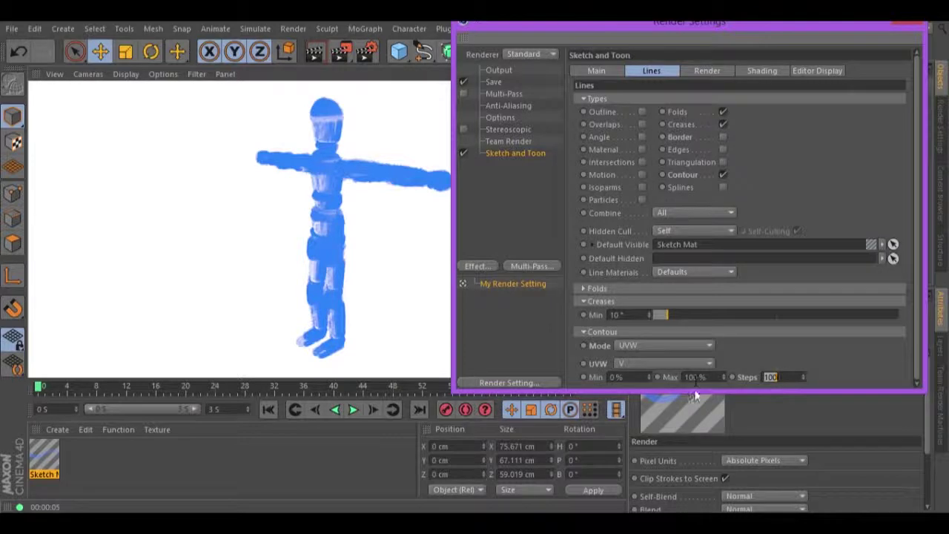
left_click_drag(695, 388, 694, 413)
left_click(695, 346)
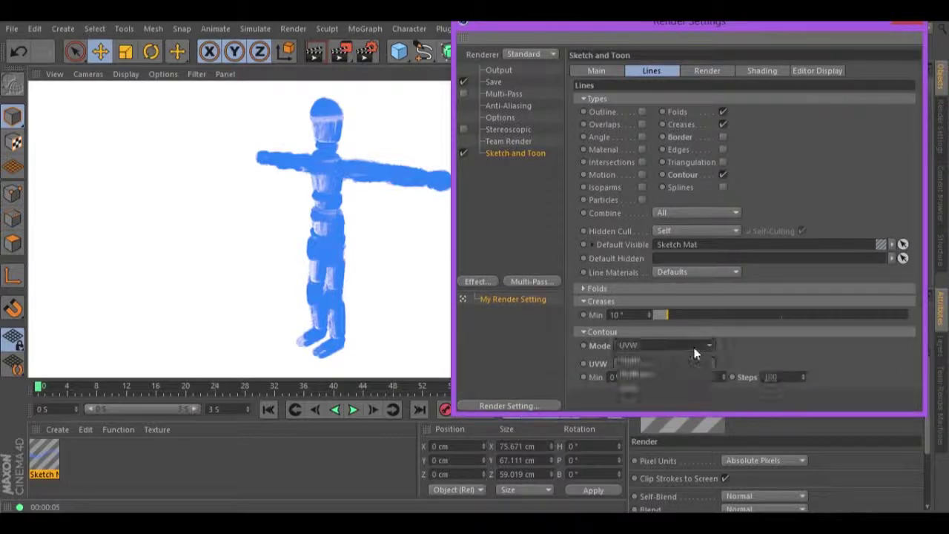
left_click(665, 366)
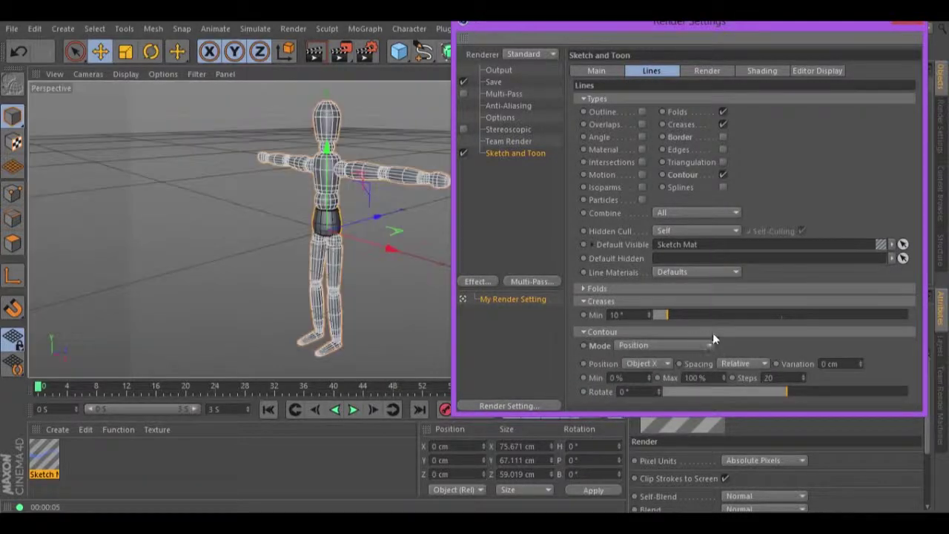
left_click(747, 363)
left_click(743, 377)
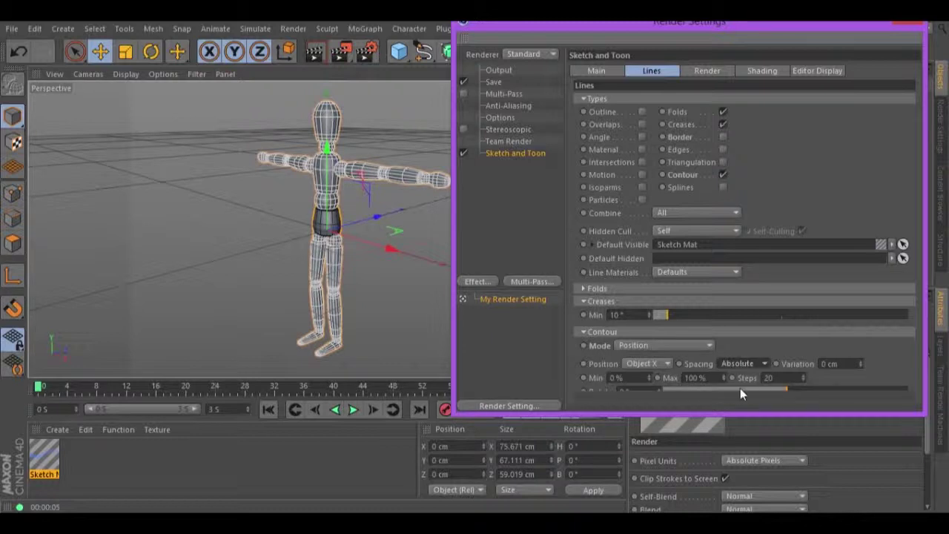
Try Contour line steps of 15 cm and 5 cm, rendering the view after each change
double_click(704, 377)
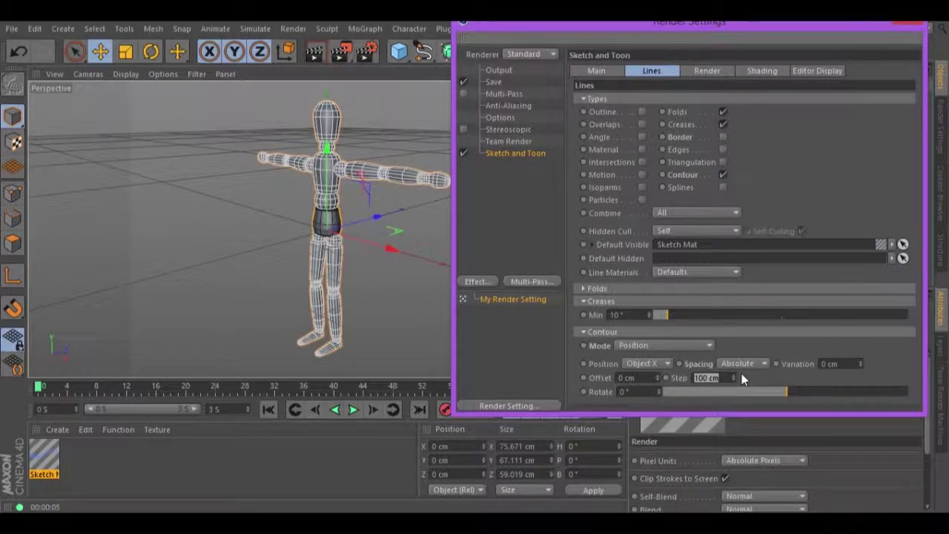
type("15")
key("Return")
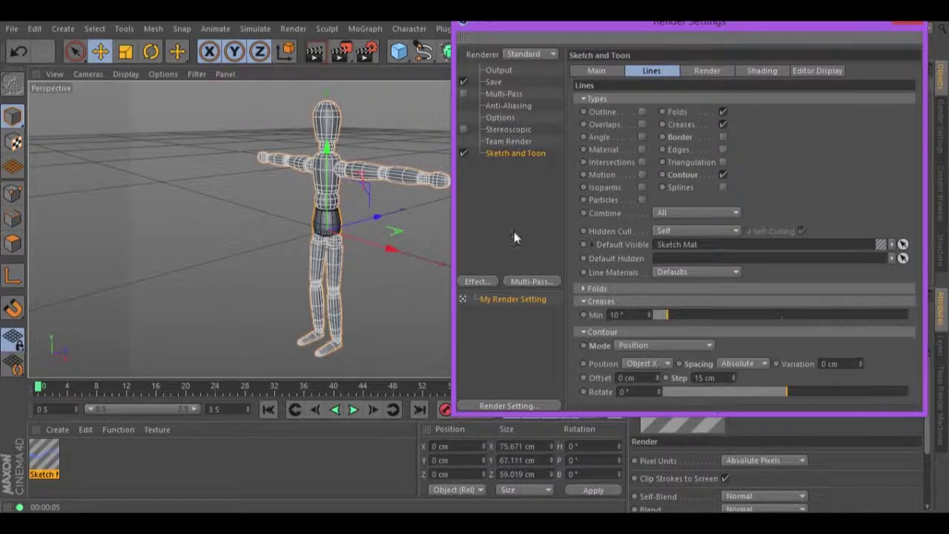
left_click(313, 51)
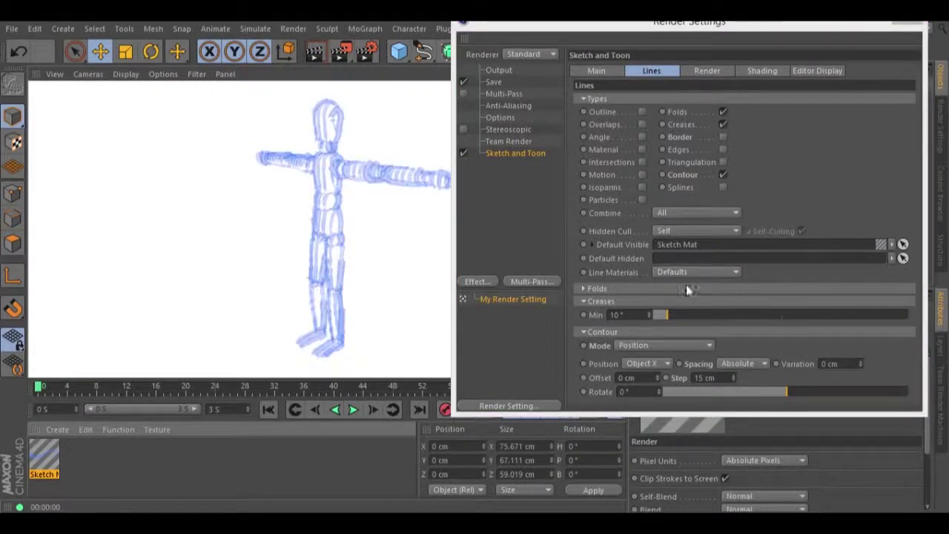
double_click(711, 379)
type("5")
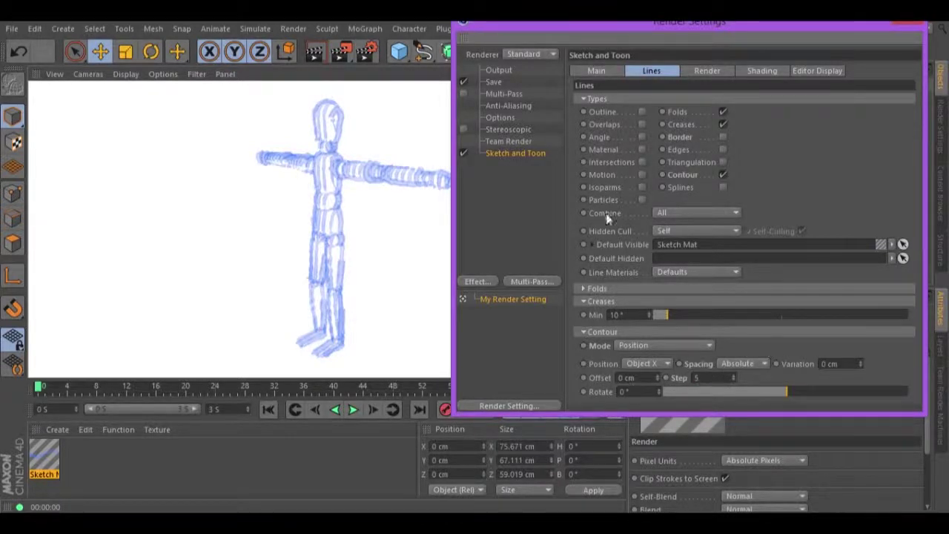
left_click(314, 53)
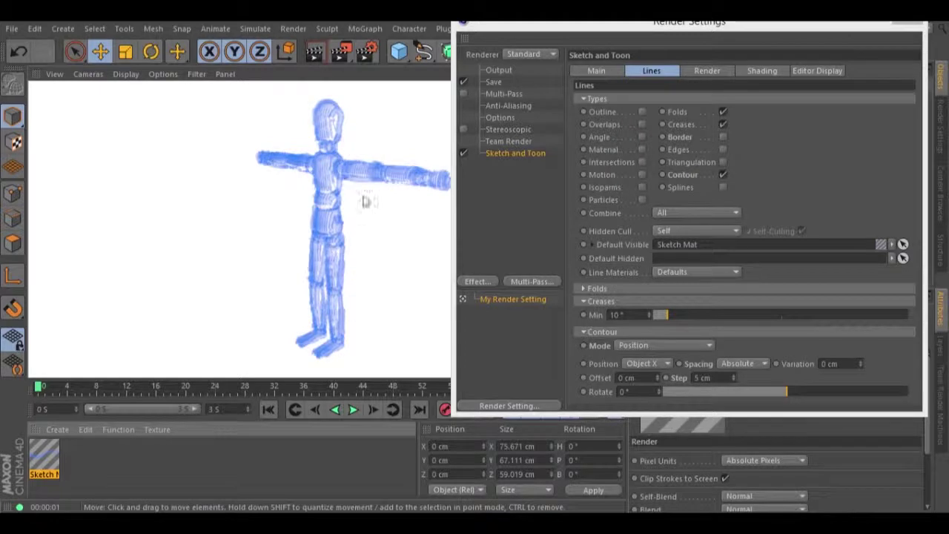
Set the Contour lines' step to 1.5 cm and their rotation to 45°, and render the view
double_click(703, 377)
type("15")
key("Tab")
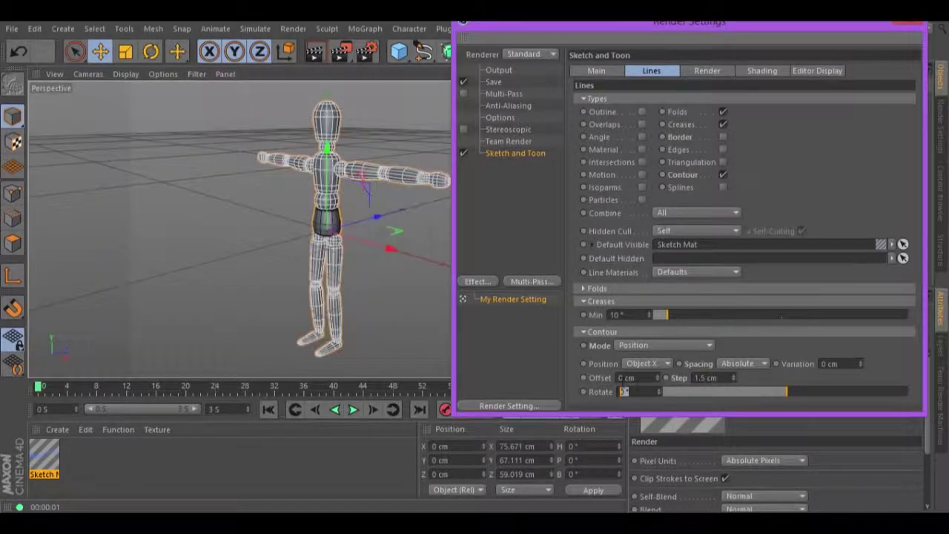
type("45")
key("Return")
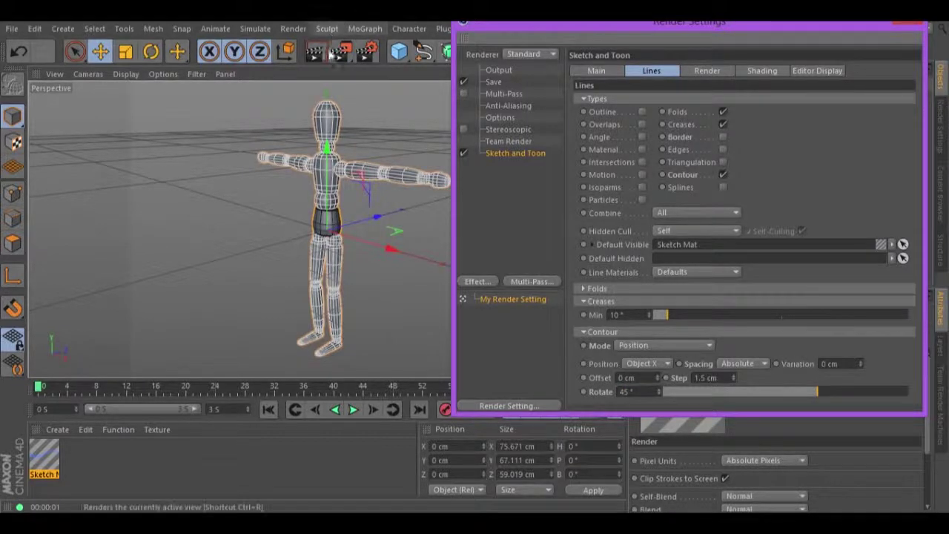
left_click(315, 51)
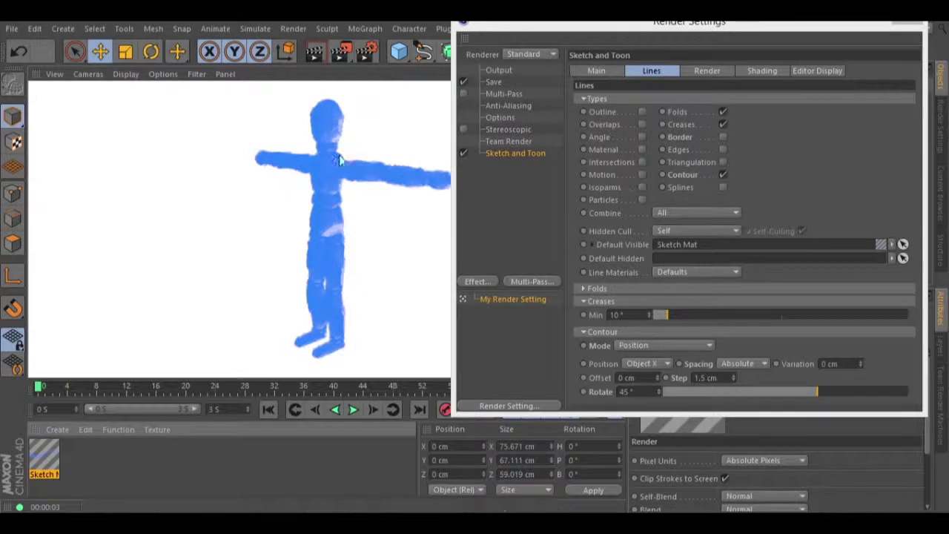
Increase the Contour lines' step to 2 cm and render the view again
left_click_drag(546, 22, 546, 92)
left_click_drag(732, 447, 731, 439)
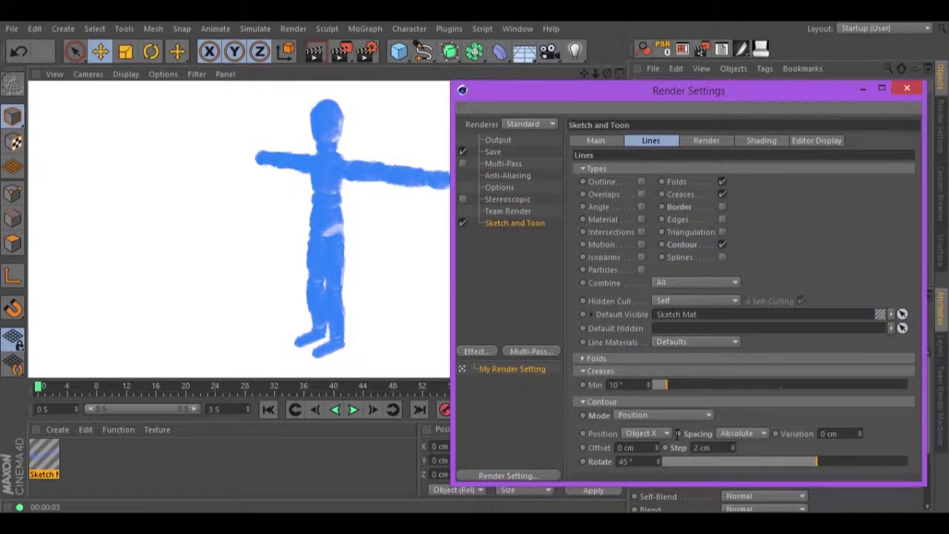
left_click(315, 52)
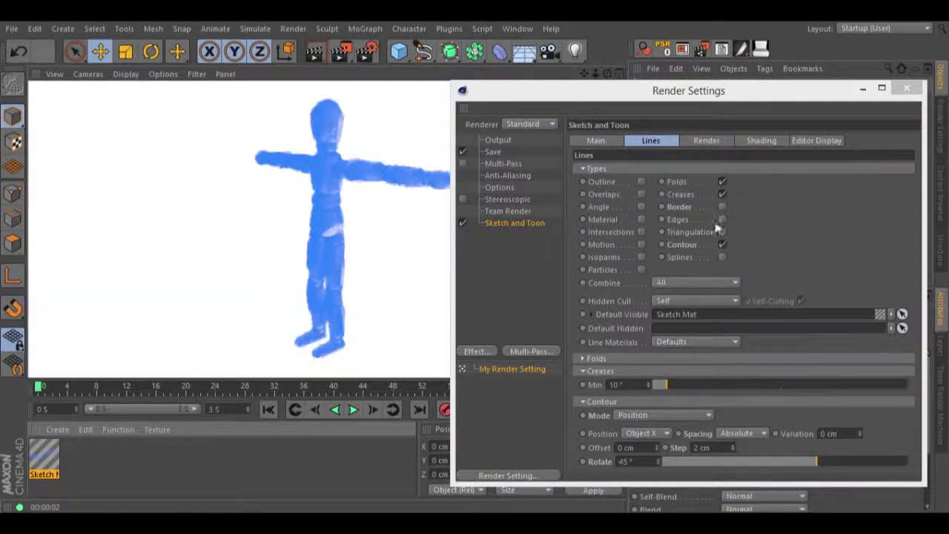
Close the render settings and open the Sketch material's Render properties for editing, keeping the figure in view
left_click(905, 87)
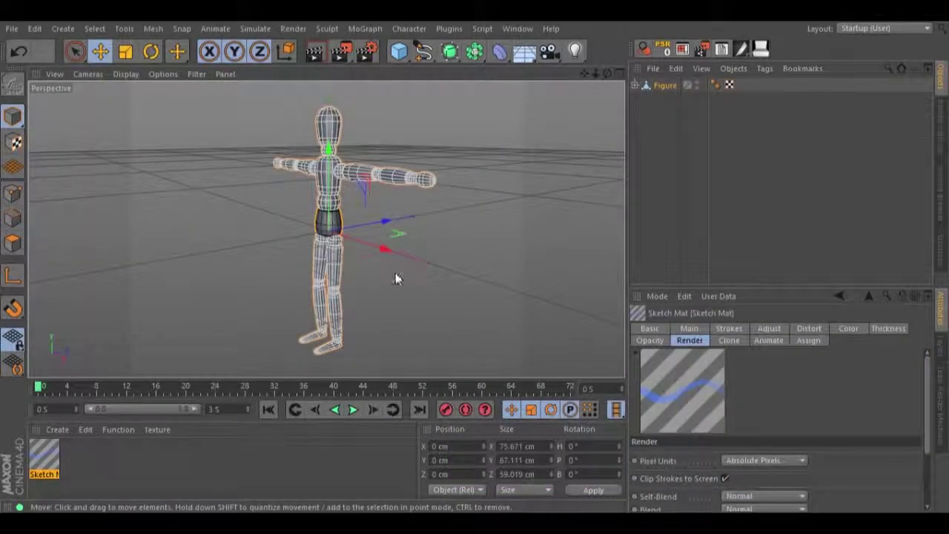
double_click(46, 454)
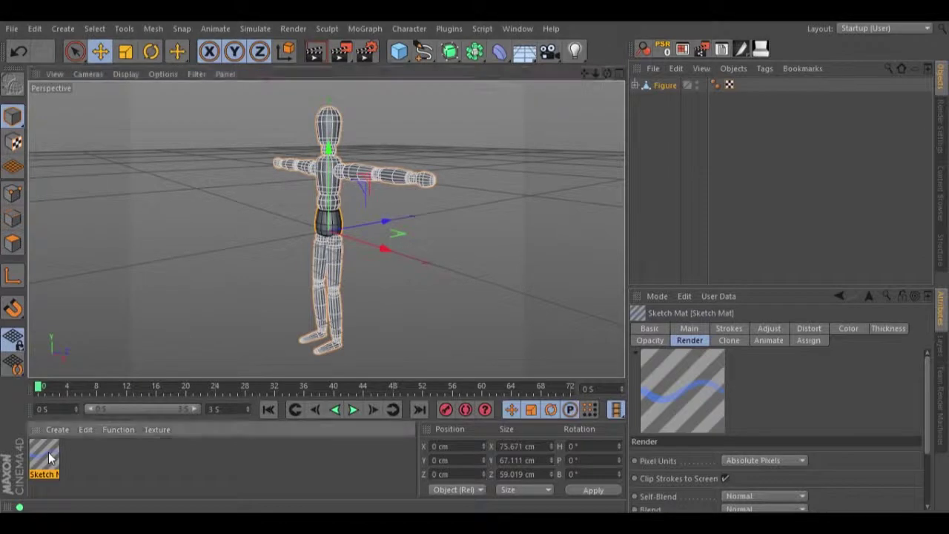
left_click_drag(401, 31, 719, 30)
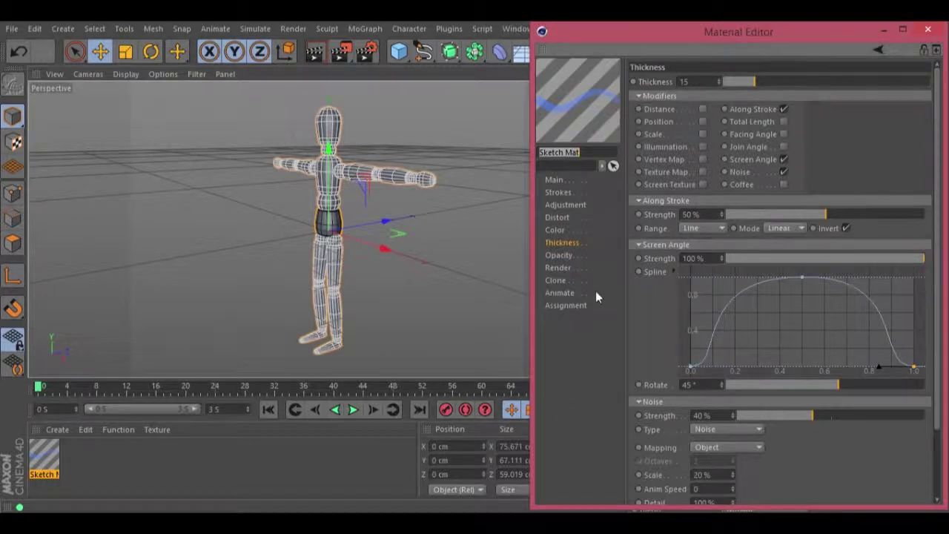
left_click(558, 269)
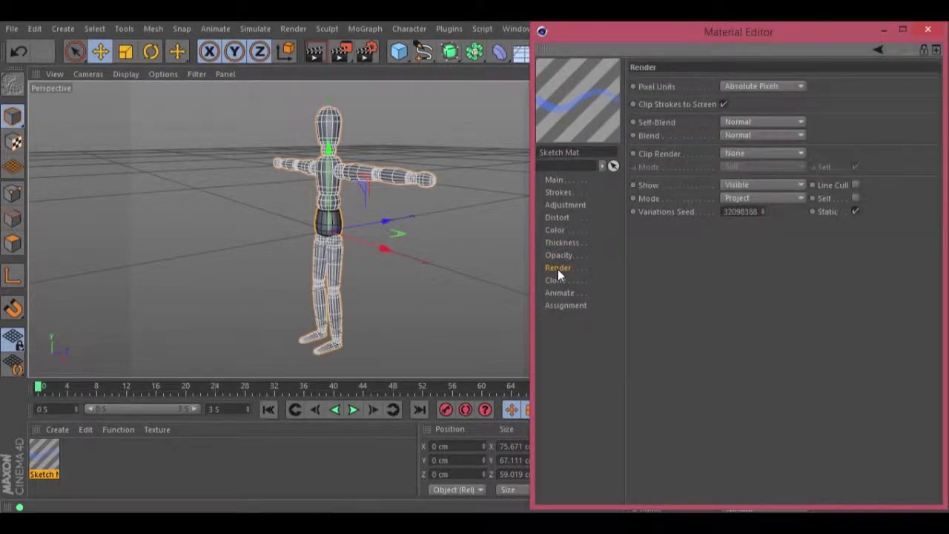
Try the Multiply and Lighten Self-Blend modes on the Sketch material, rendering the view with each
left_click(757, 122)
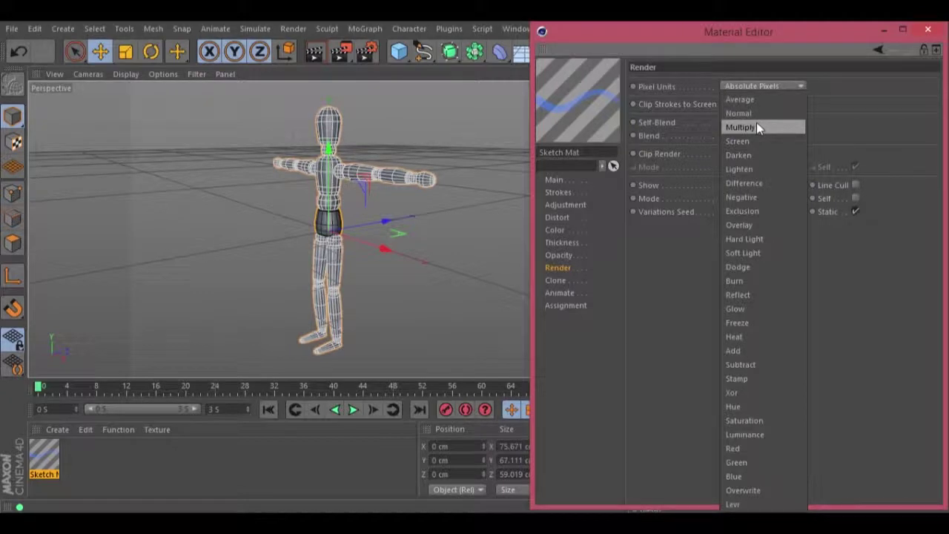
left_click(747, 127)
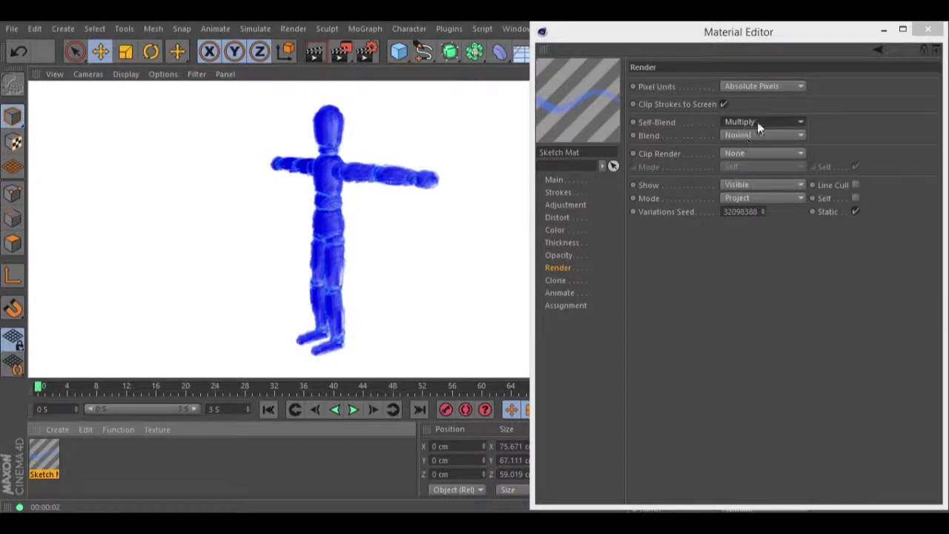
left_click(751, 134)
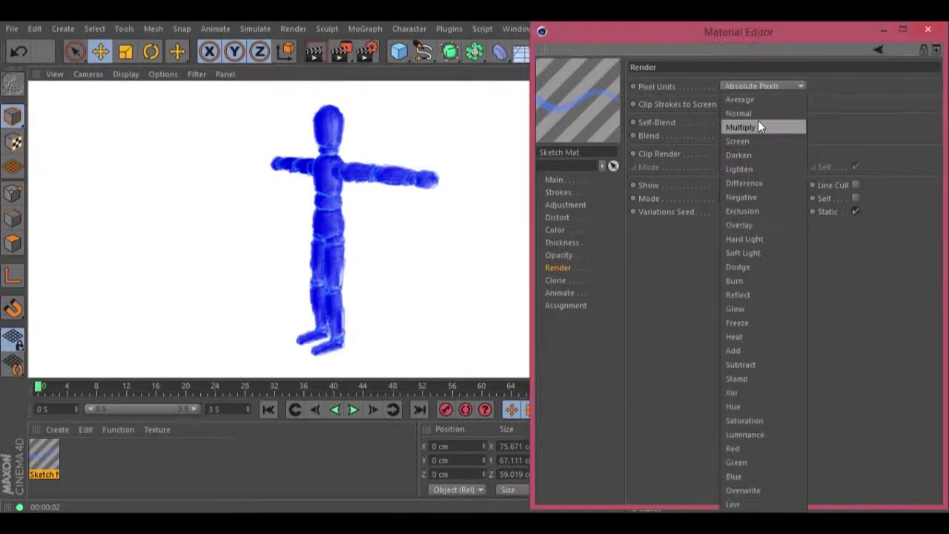
left_click(753, 168)
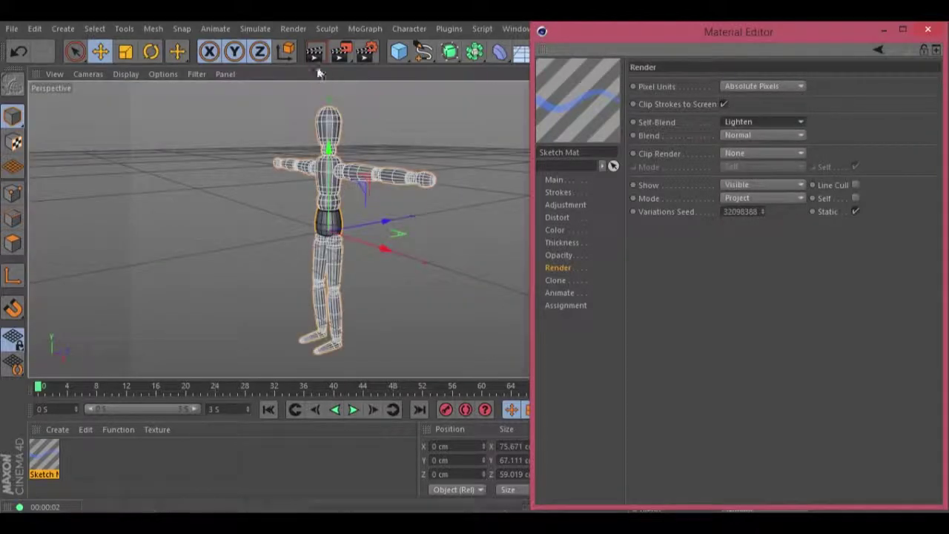
left_click(313, 50)
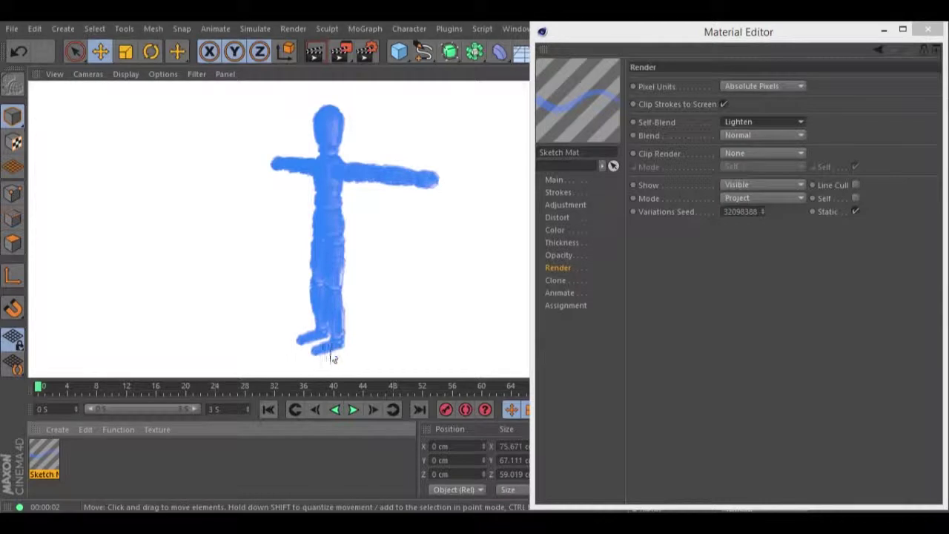
Try the Stamp Self-Blend mode on the Sketch material and render the view
left_click(757, 119)
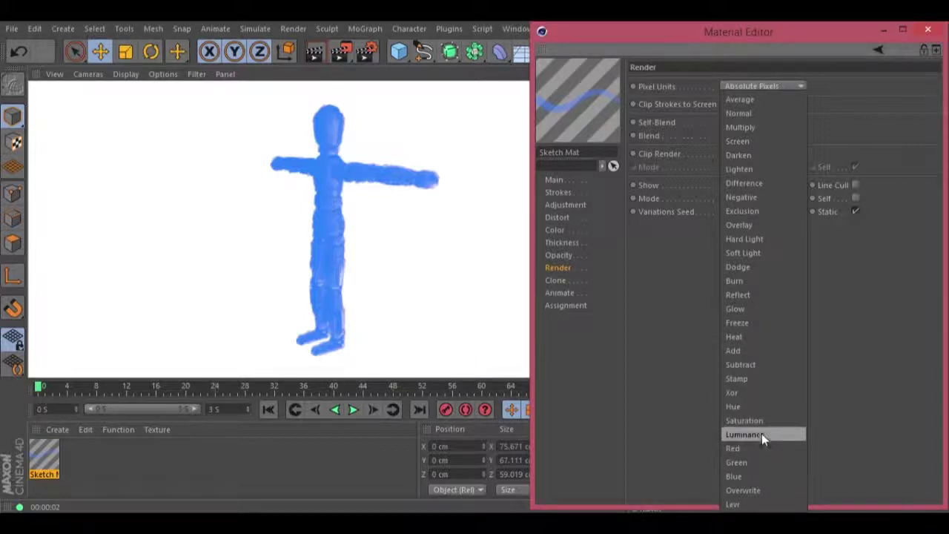
left_click(754, 376)
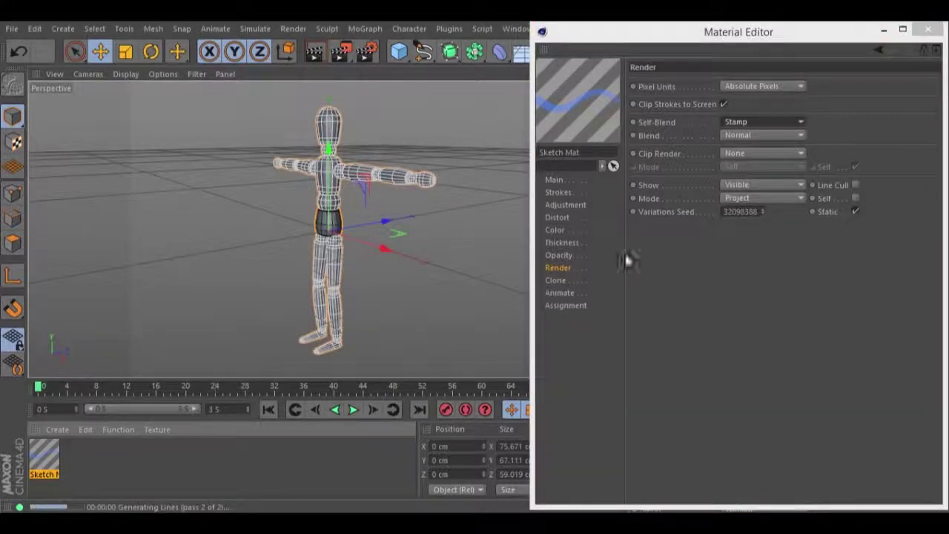
key("ctrl+r")
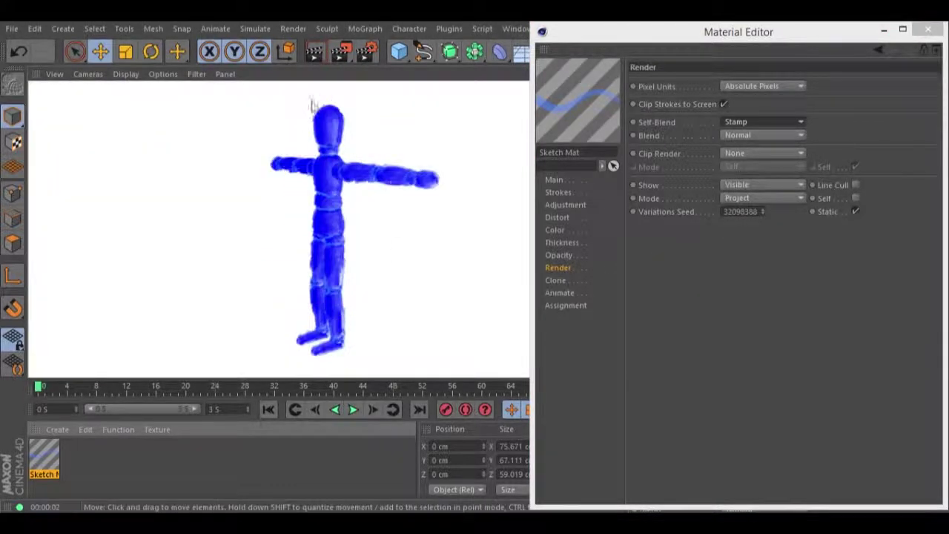
Set the Sketch material's Self-Blend mode to Add and render the view
left_click(755, 121)
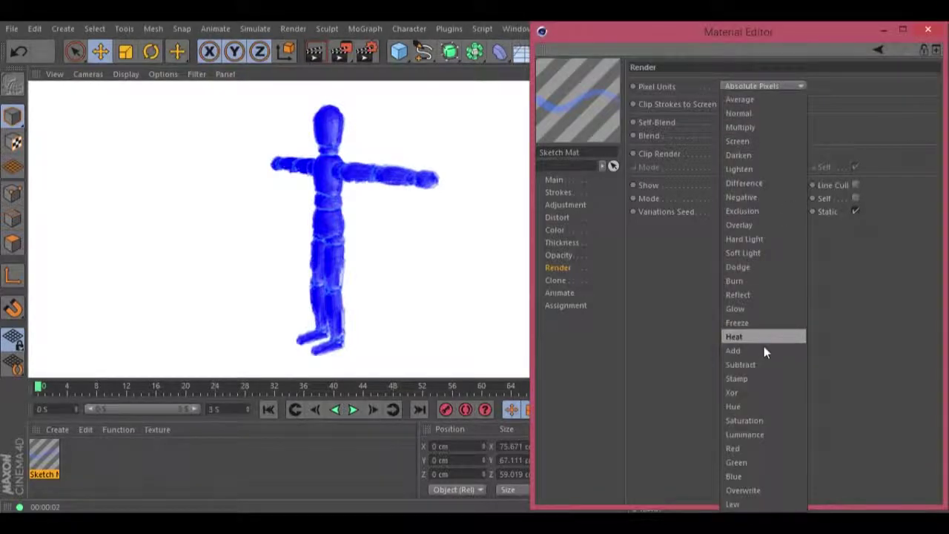
left_click(763, 349)
key("ctrl+r")
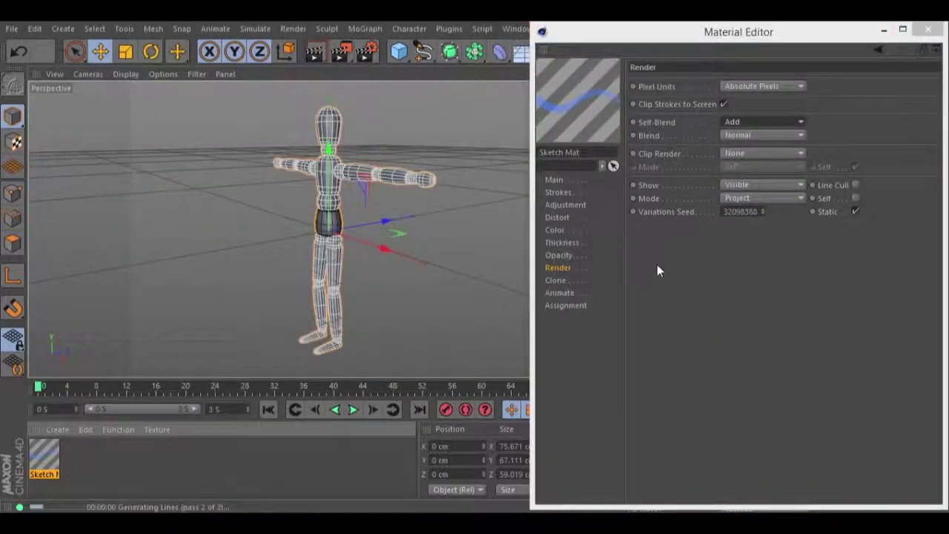